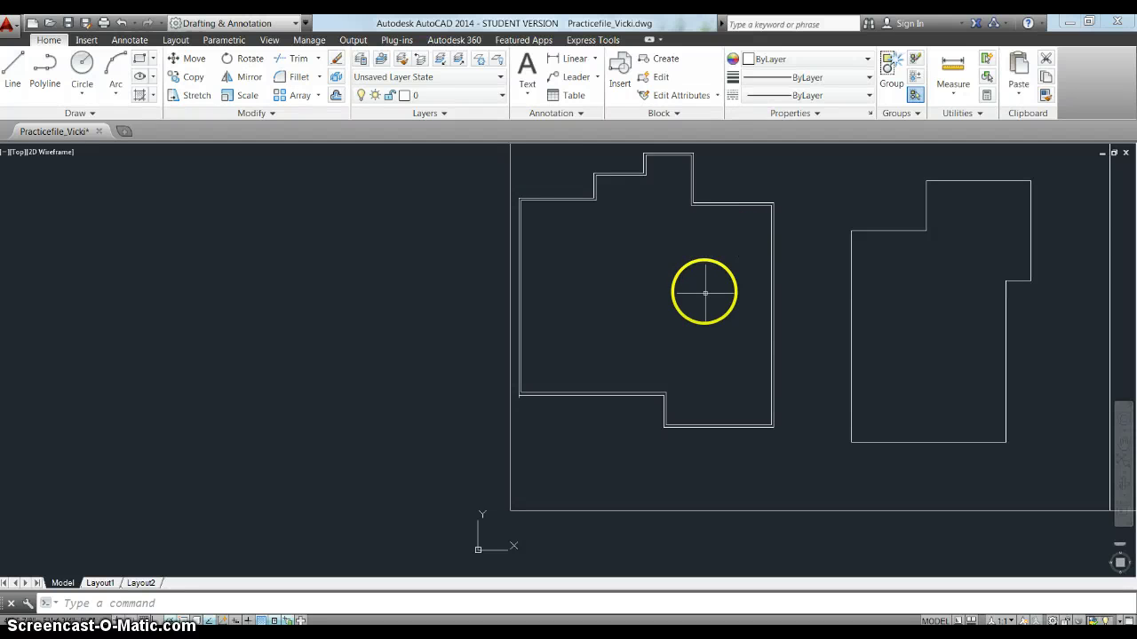
Zoom in on the left floor plan's double-line walls
scroll(613, 269, "up", 2)
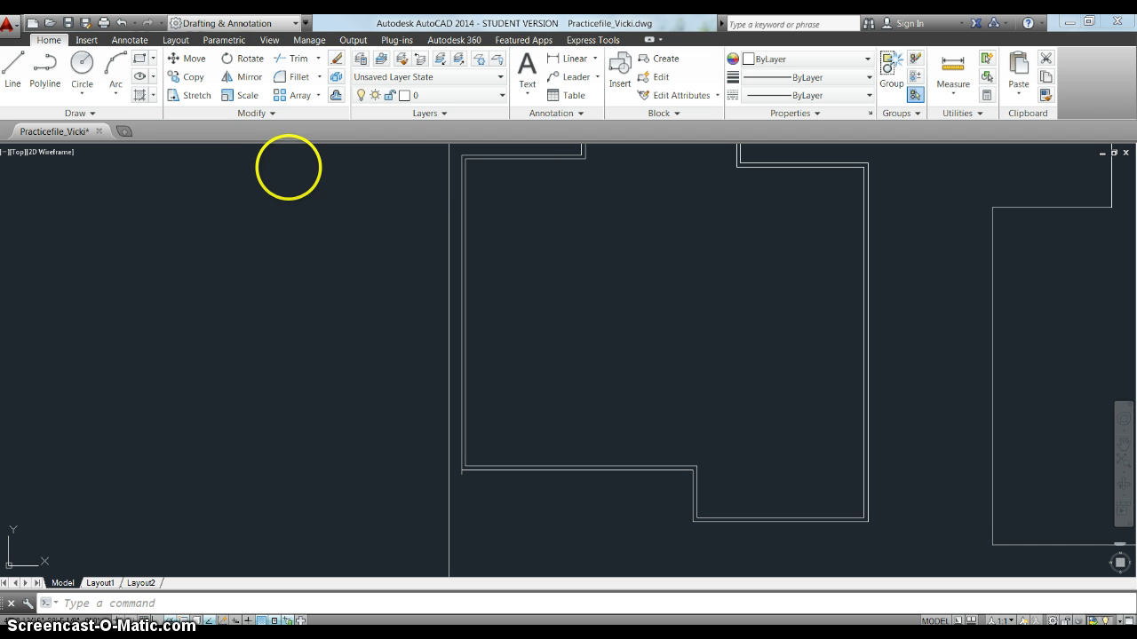
left_click(270, 113)
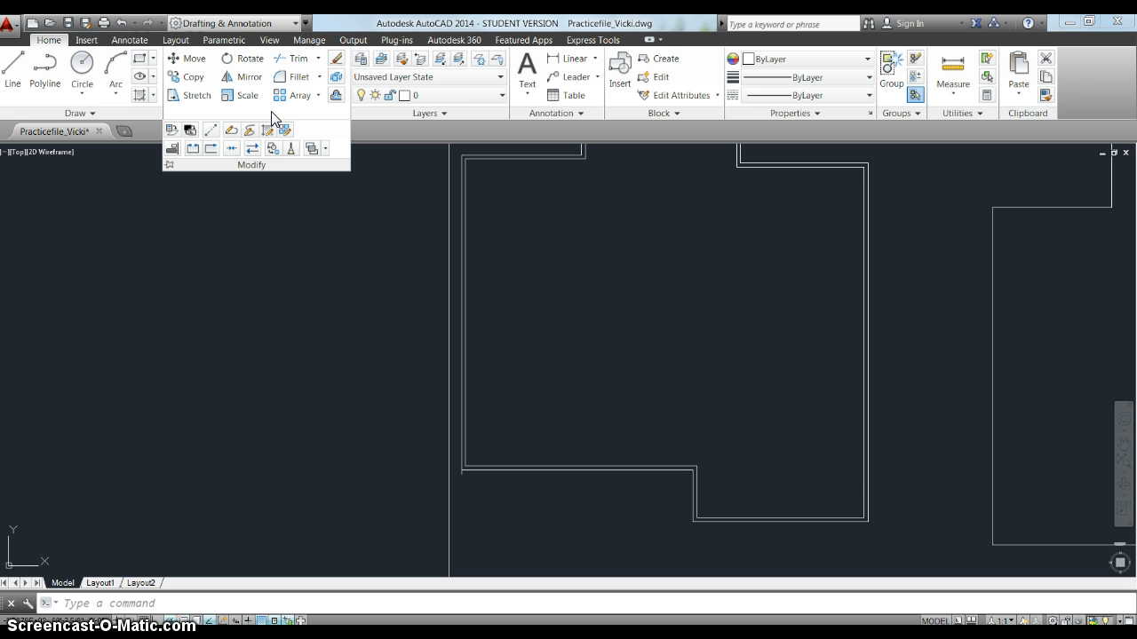
left_click(336, 96)
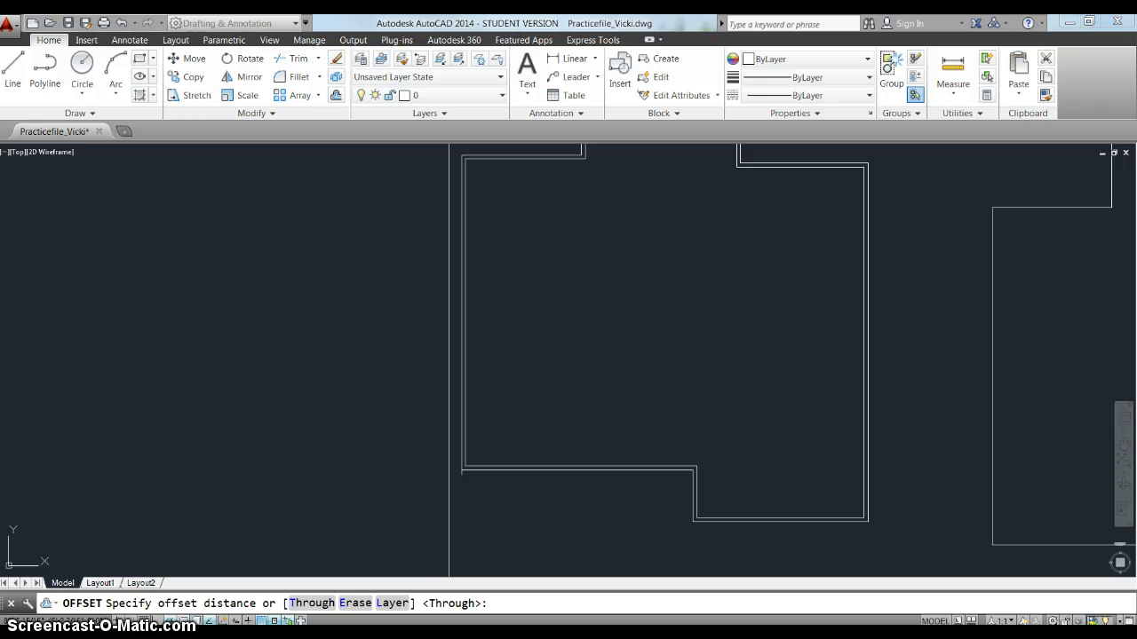
left_click(829, 164)
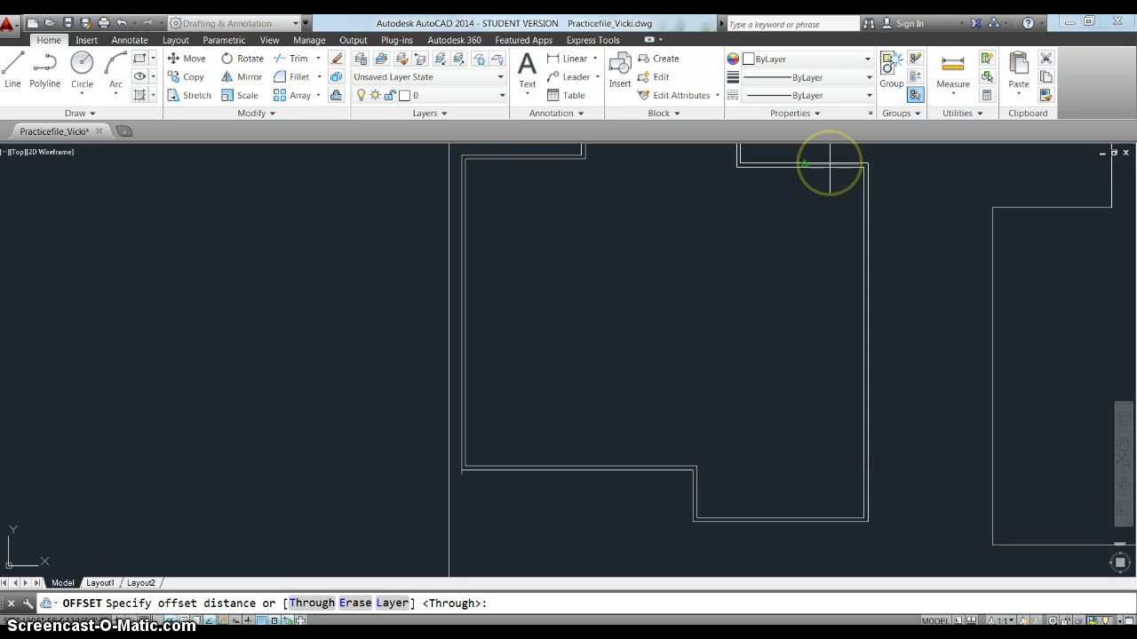
left_click(804, 160)
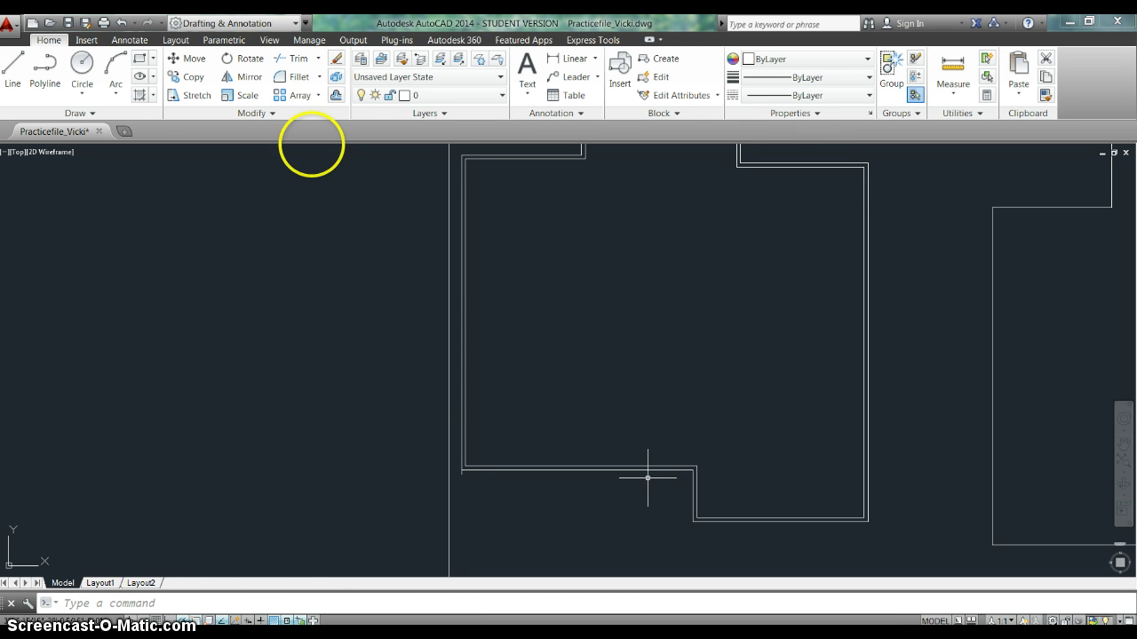
Offset the short upper-right top wall line 15' down inside the room
left_click(335, 96)
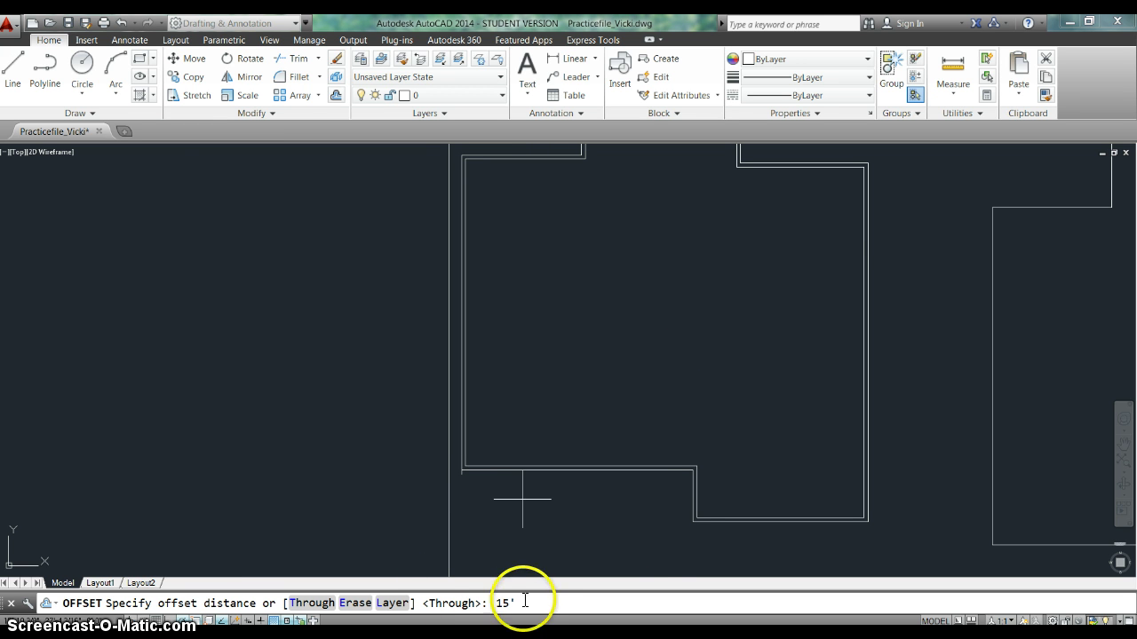
key("Return")
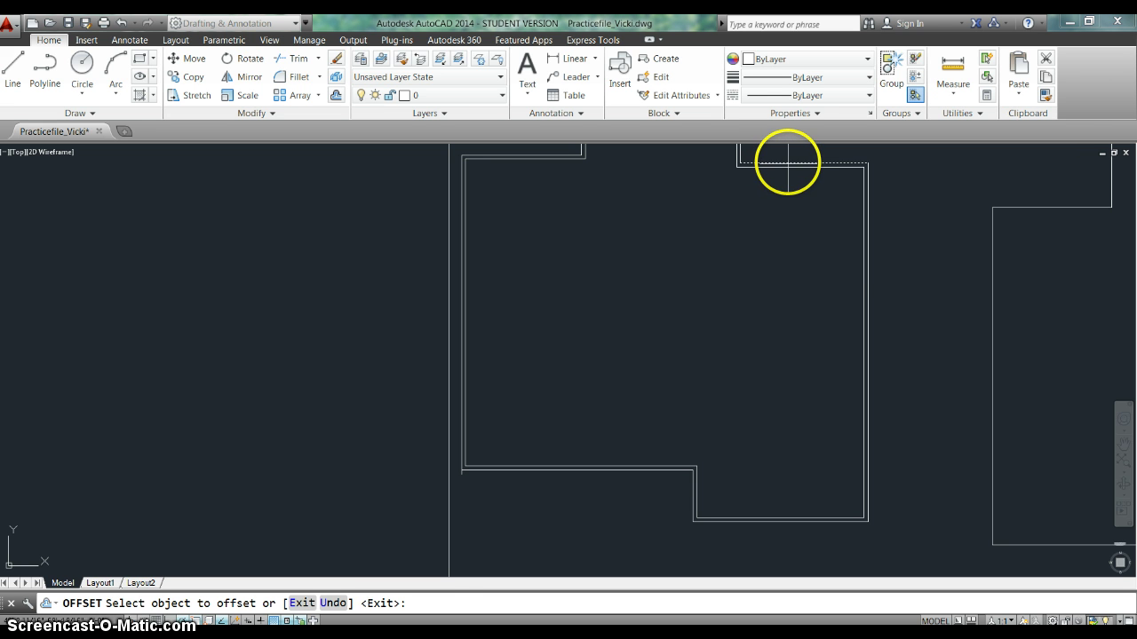
left_click(787, 162)
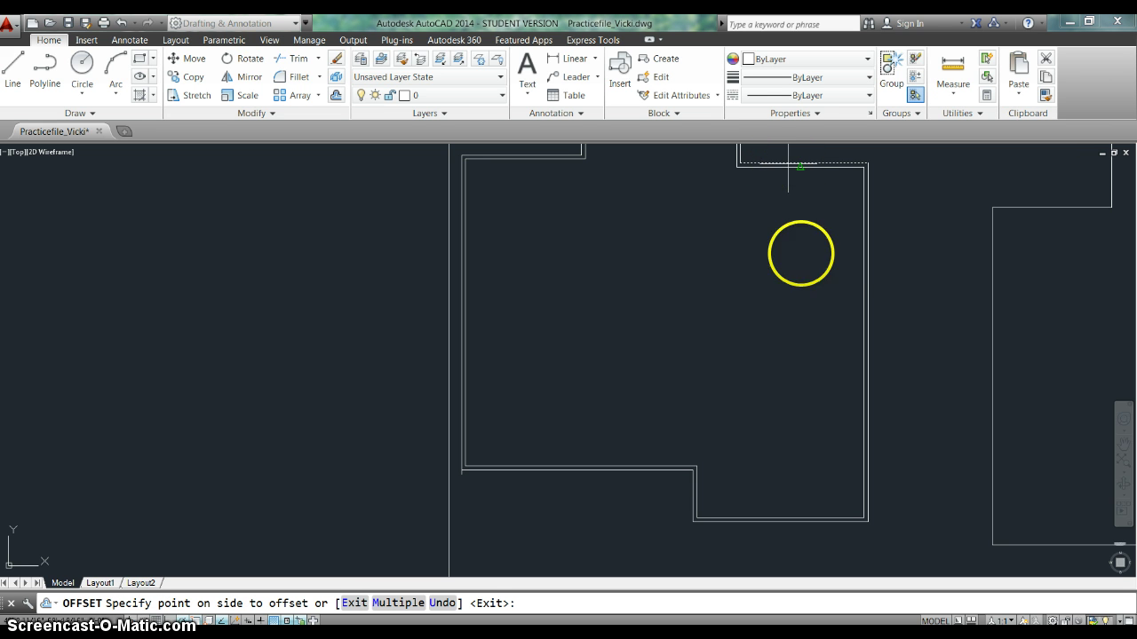
left_click(808, 298)
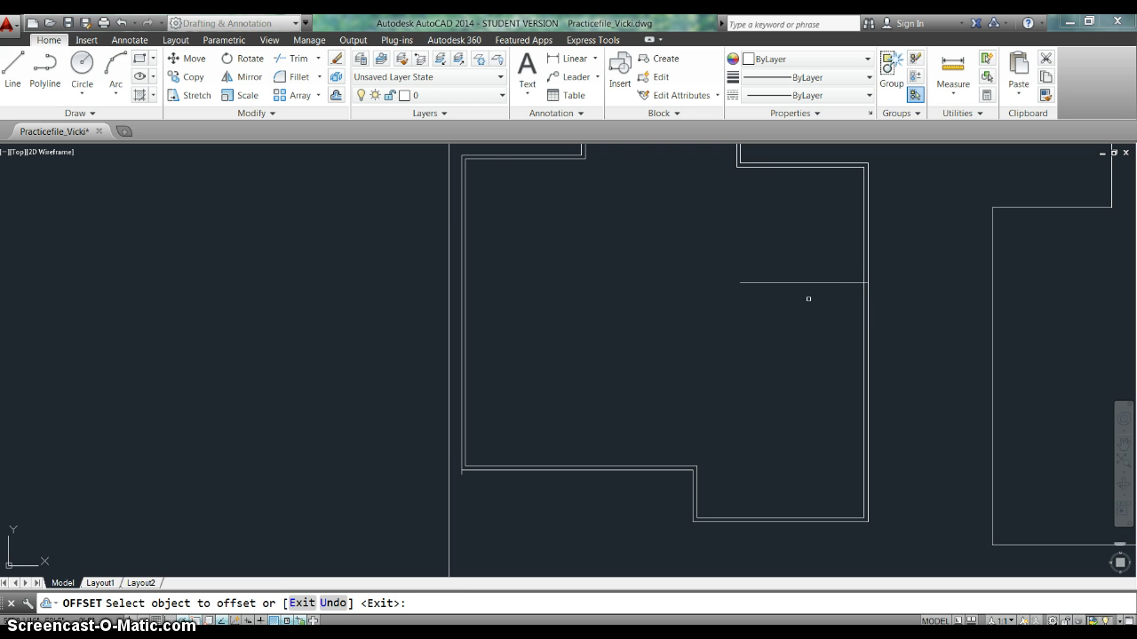
right_click(789, 361)
left_click(820, 371)
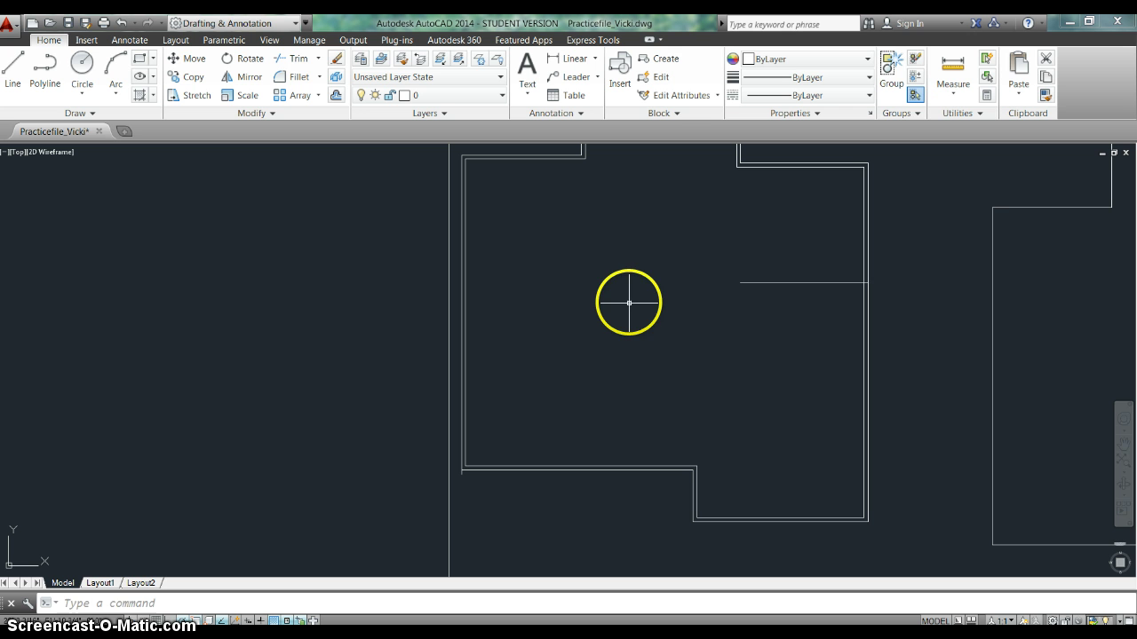
Extend the short offset line leftward to the inner left wall using EX
type("ex")
key("Return")
left_click(561, 308)
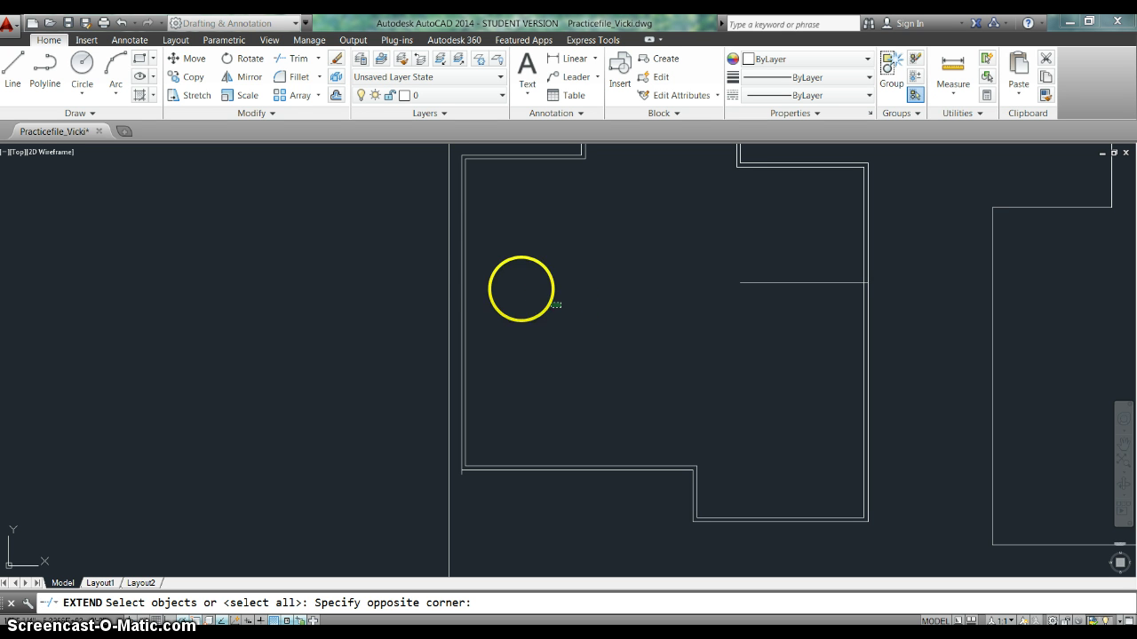
left_click(449, 257)
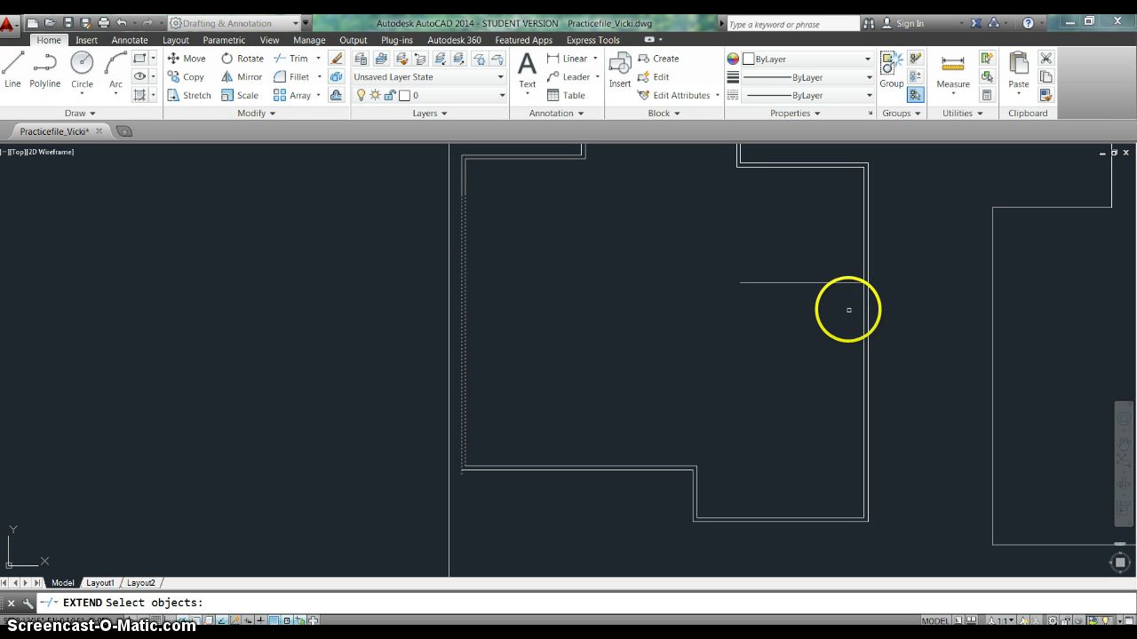
key("Return")
left_click(814, 266)
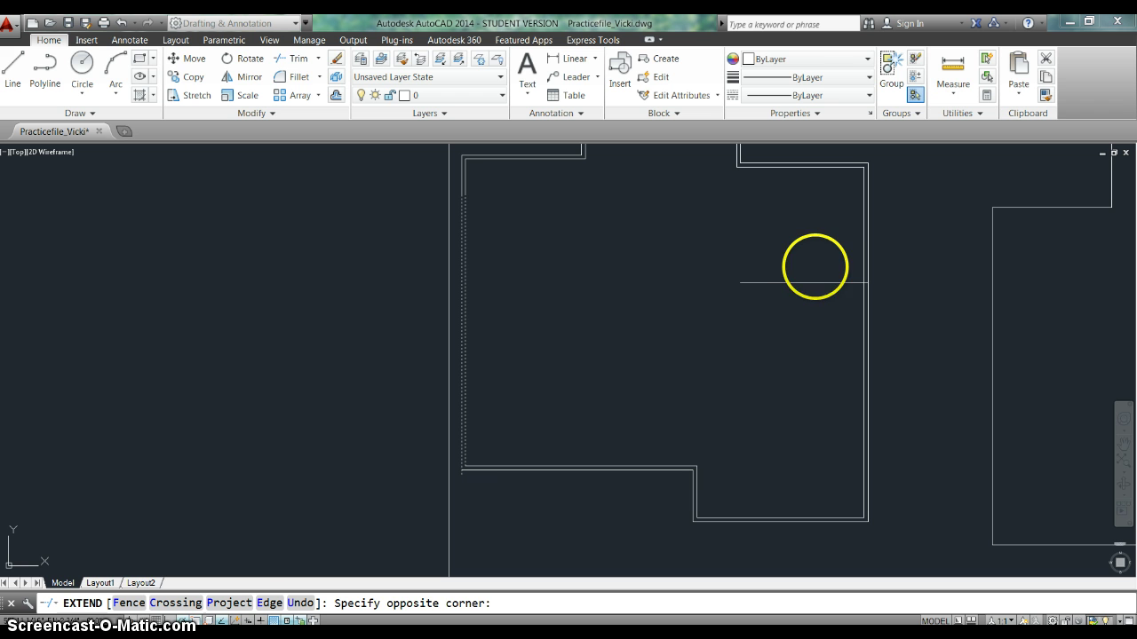
left_click(758, 303)
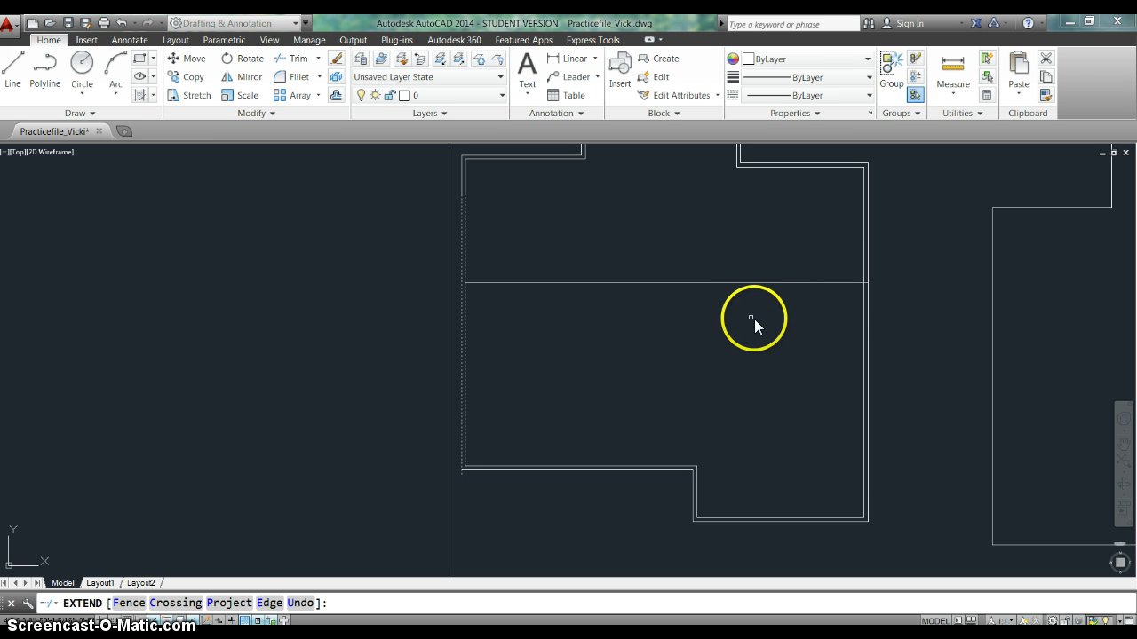
key("Return")
key("Return")
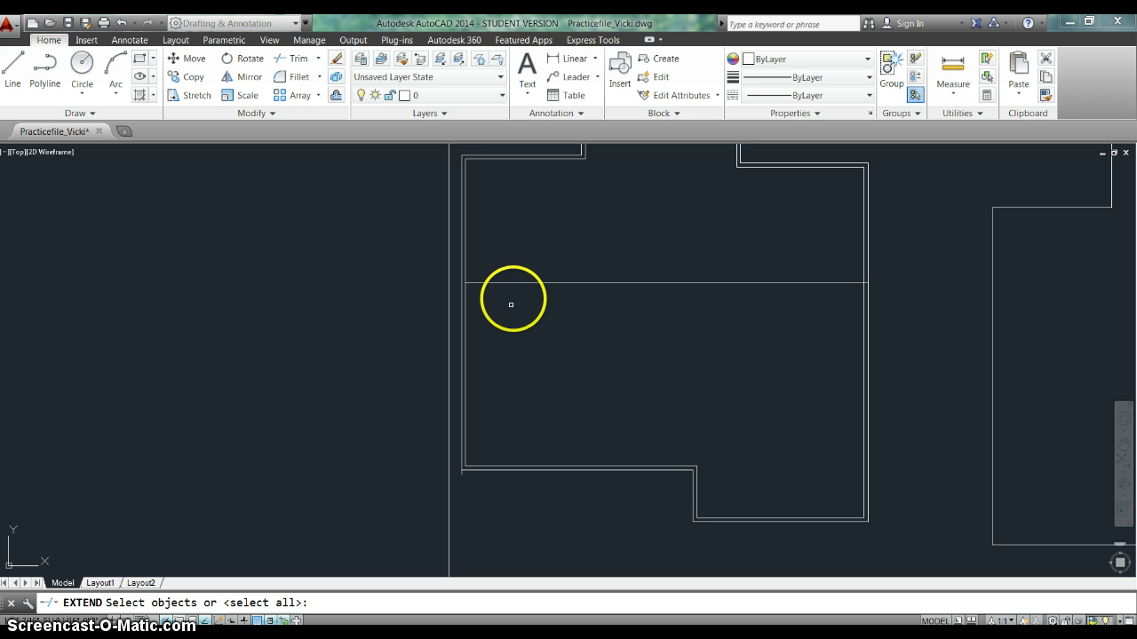
key("Escape")
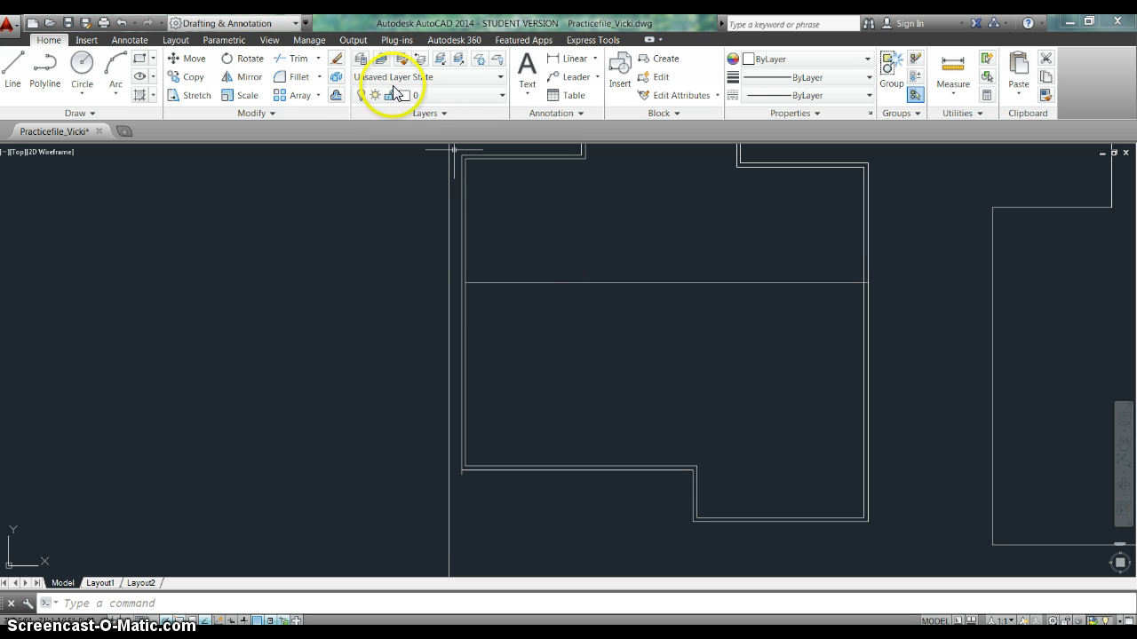
Offset the full-width horizontal line 4 units down to form a thin partition
left_click(337, 95)
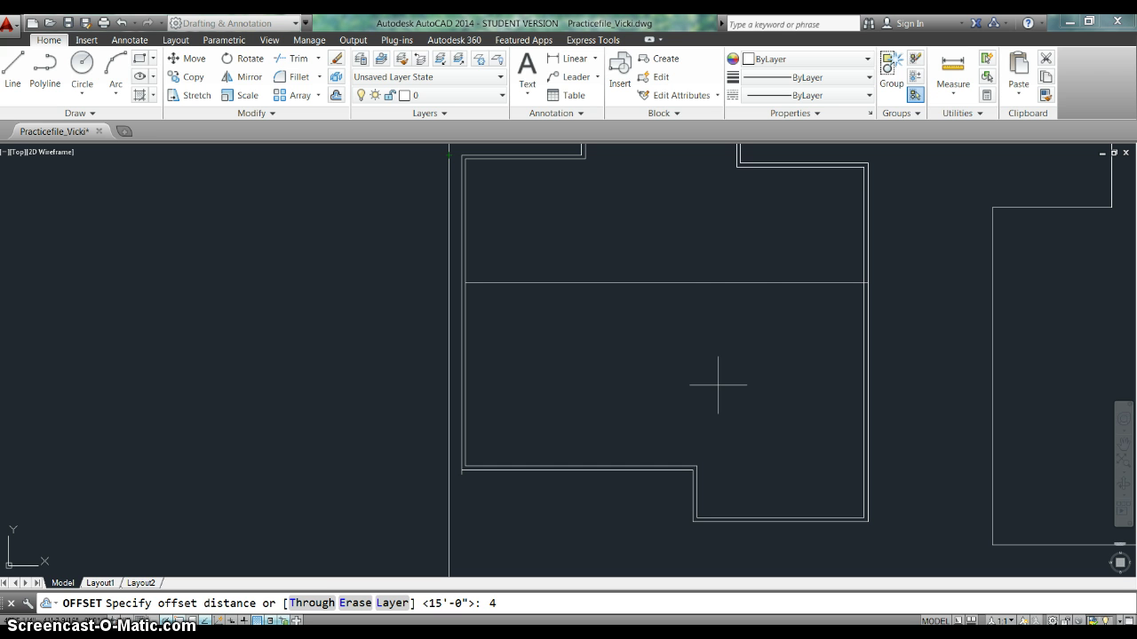
key("Return")
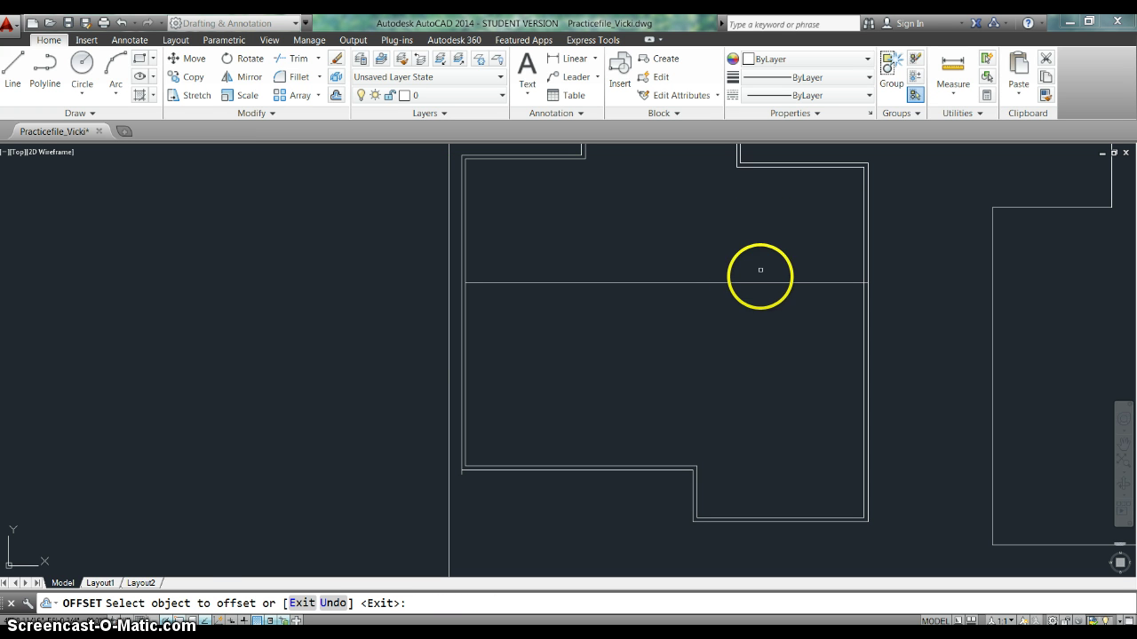
left_click(167, 621)
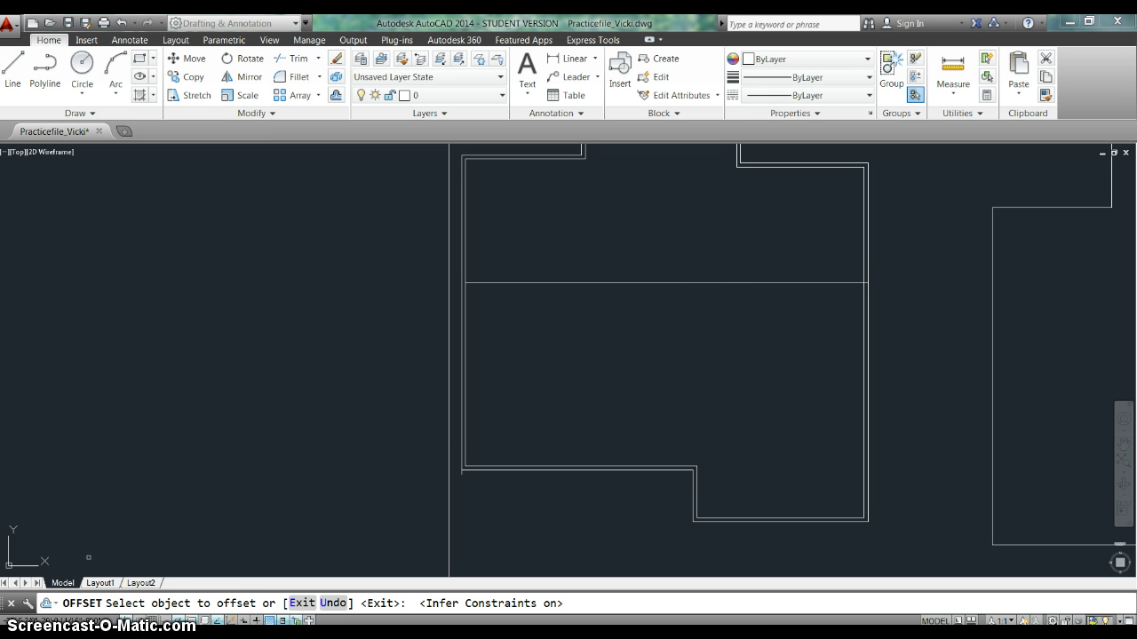
left_click(167, 620)
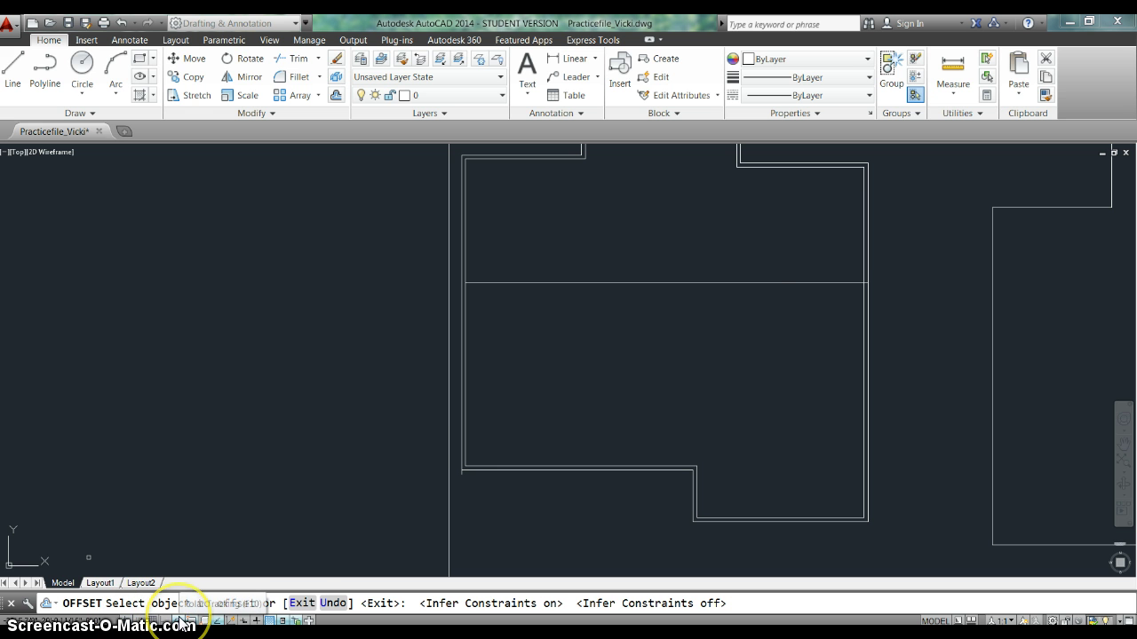
left_click(811, 283)
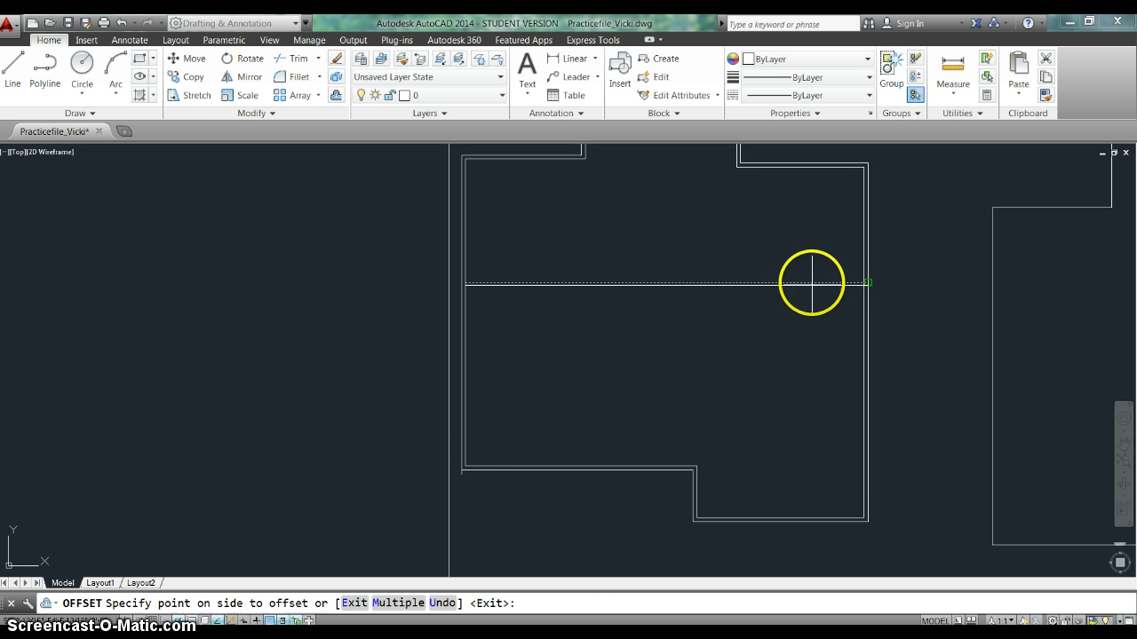
left_click(811, 301)
right_click(793, 352)
left_click(825, 364)
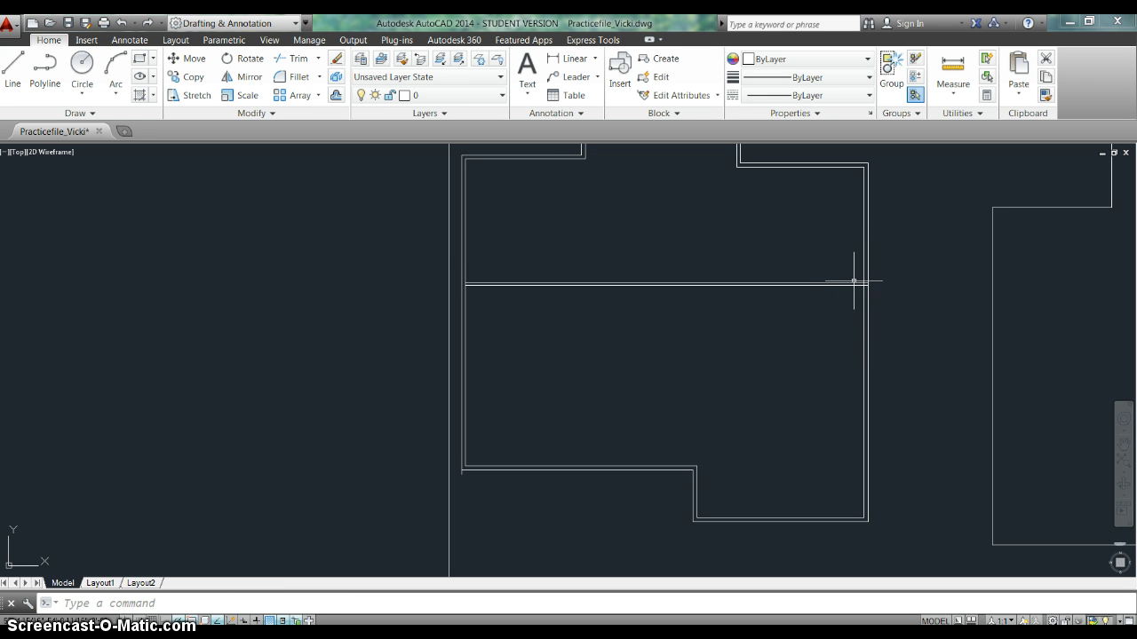
type("tr")
key("Return")
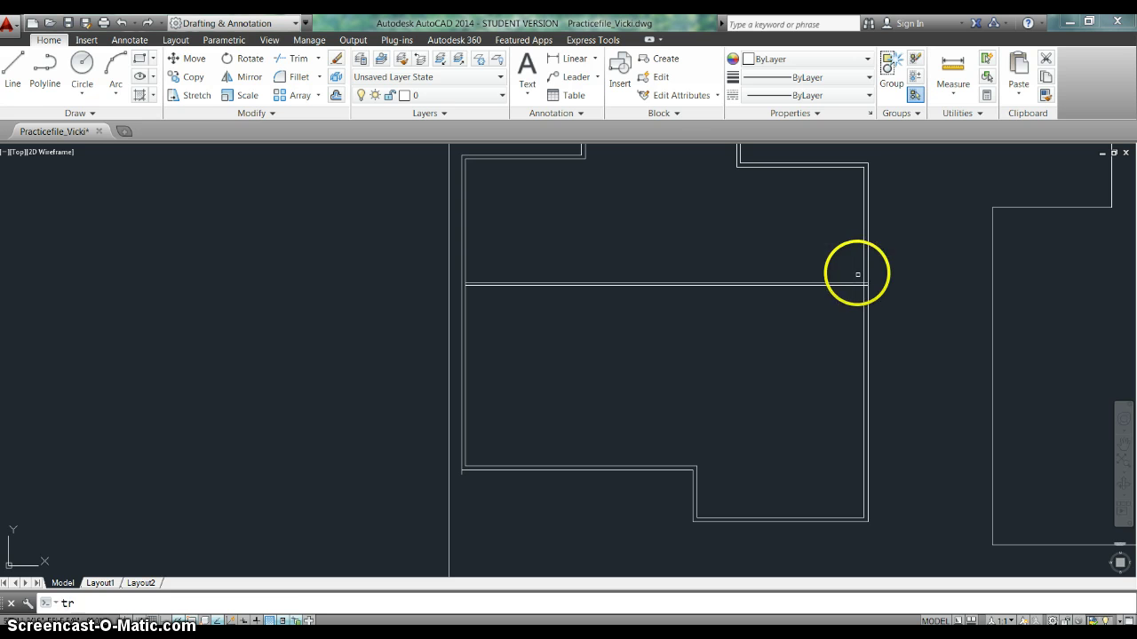
left_click(894, 300)
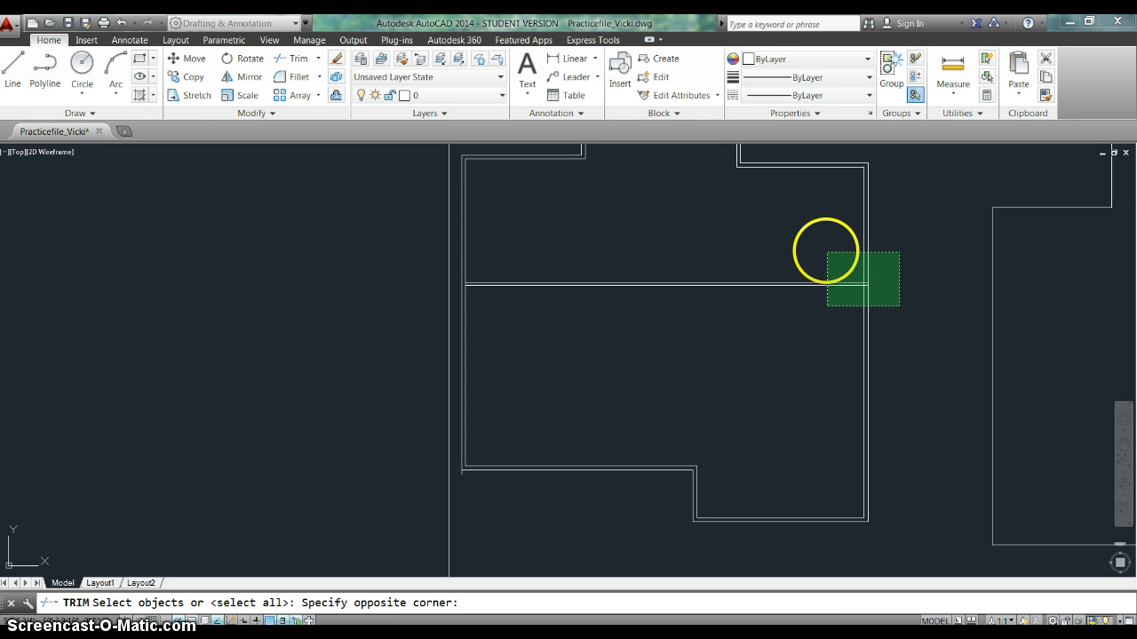
left_click(827, 252)
key("Escape")
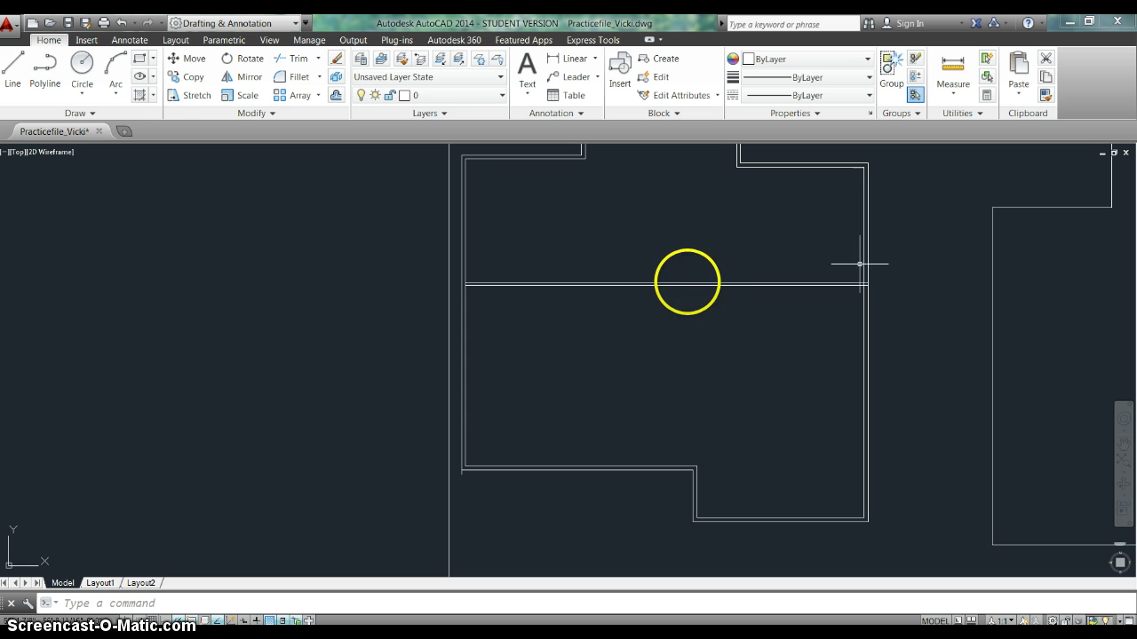
left_click(660, 299)
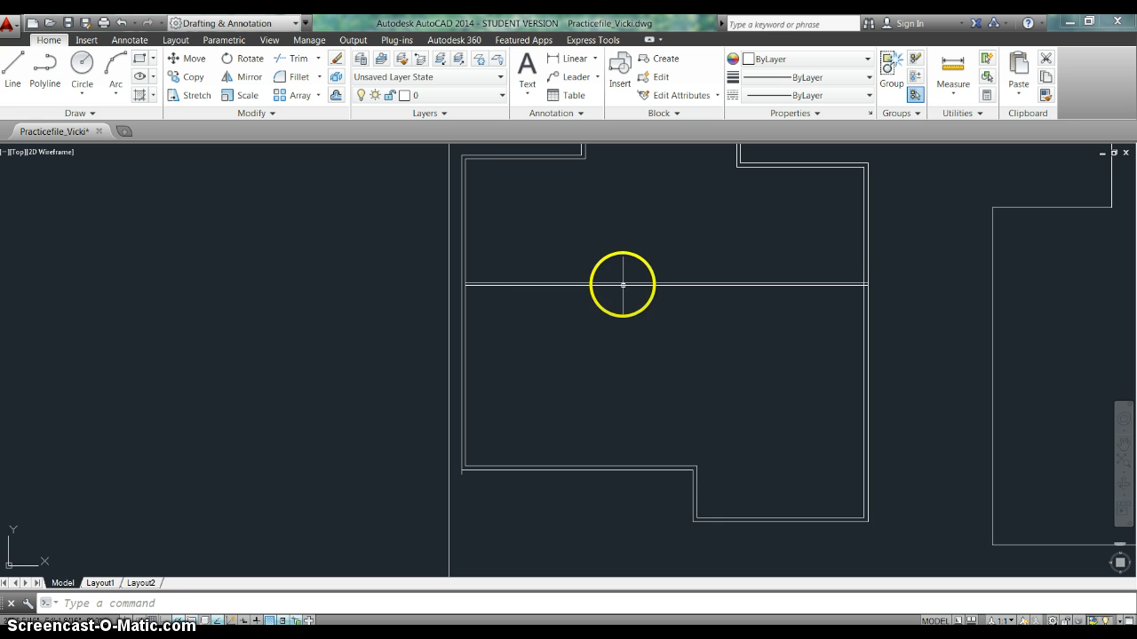
mouse_move(622, 285)
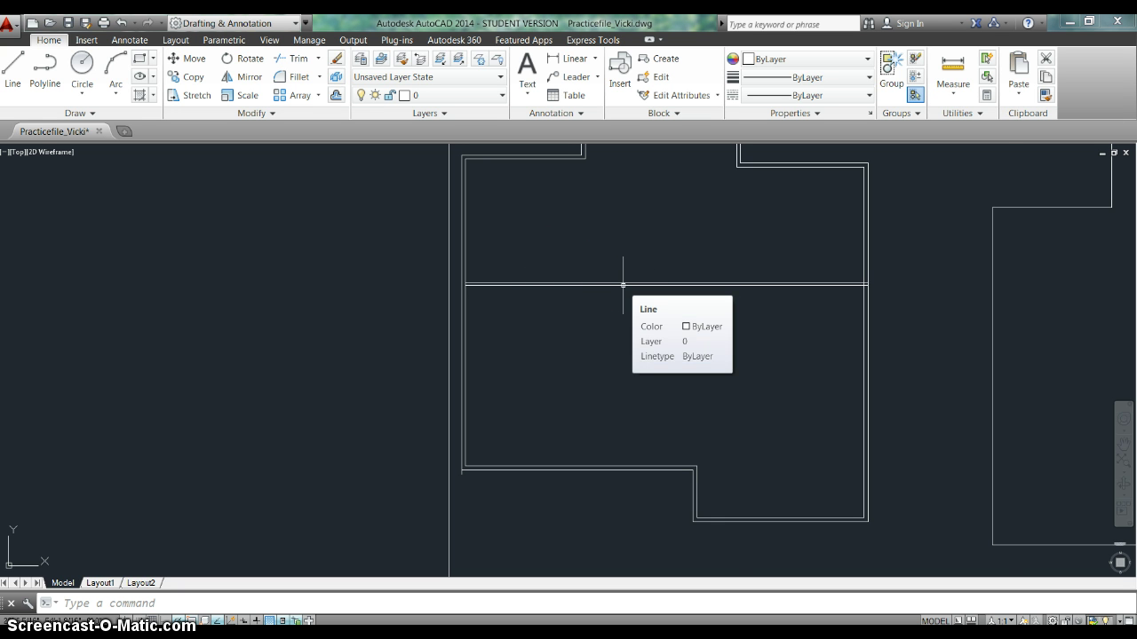
scroll(622, 285, "up", 2)
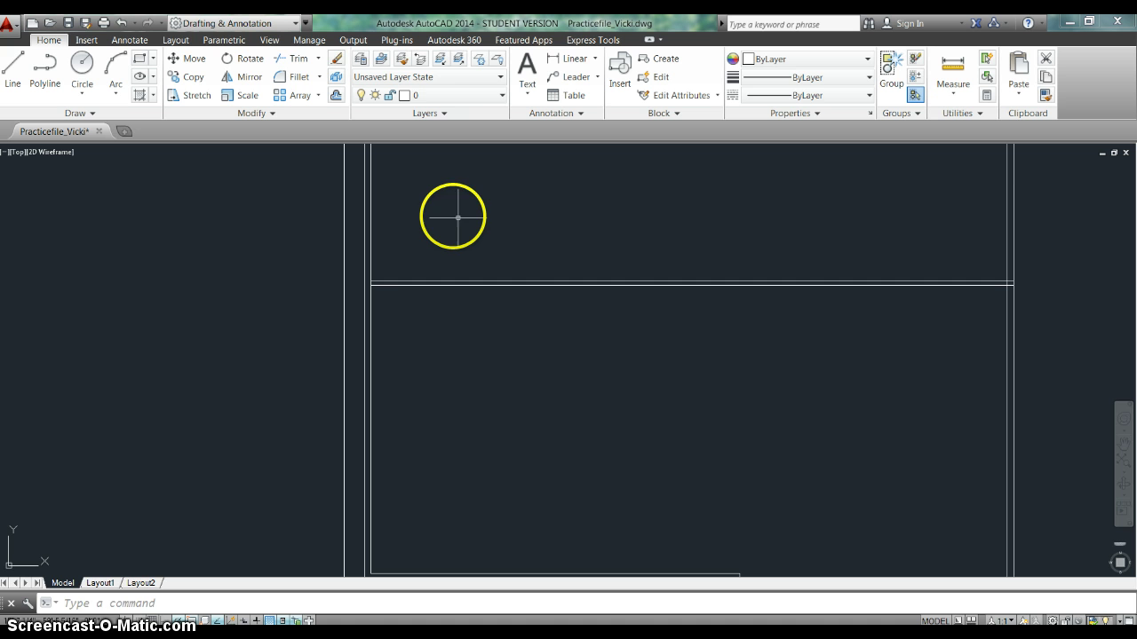
Set a 4'1 offset distance and copy the left wall line to its left
type("o")
key("Return")
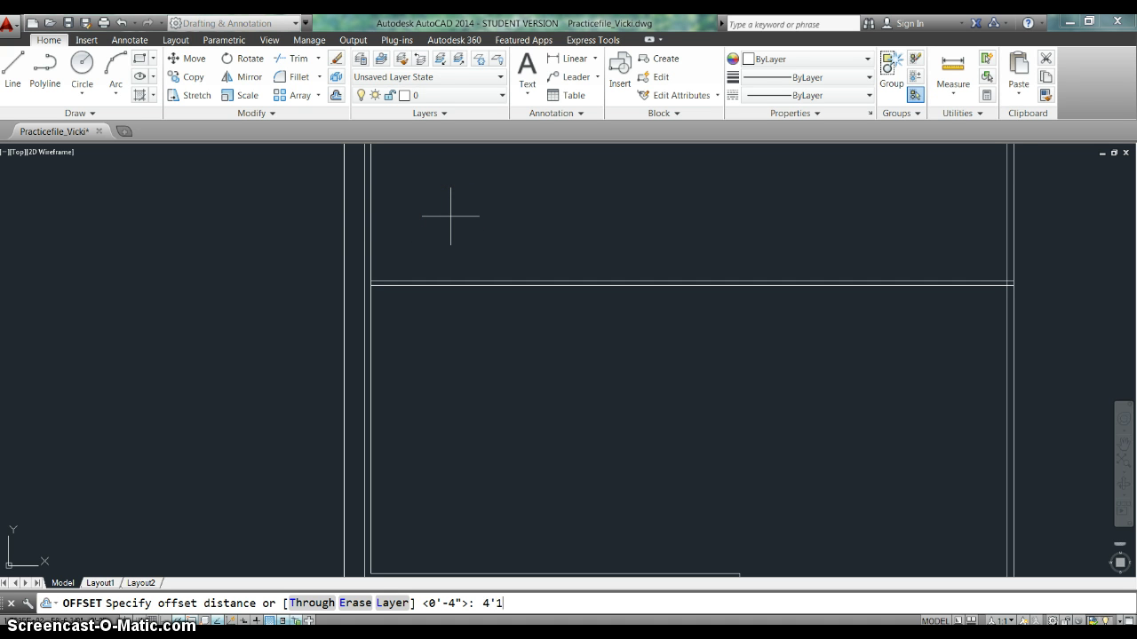
key("Return")
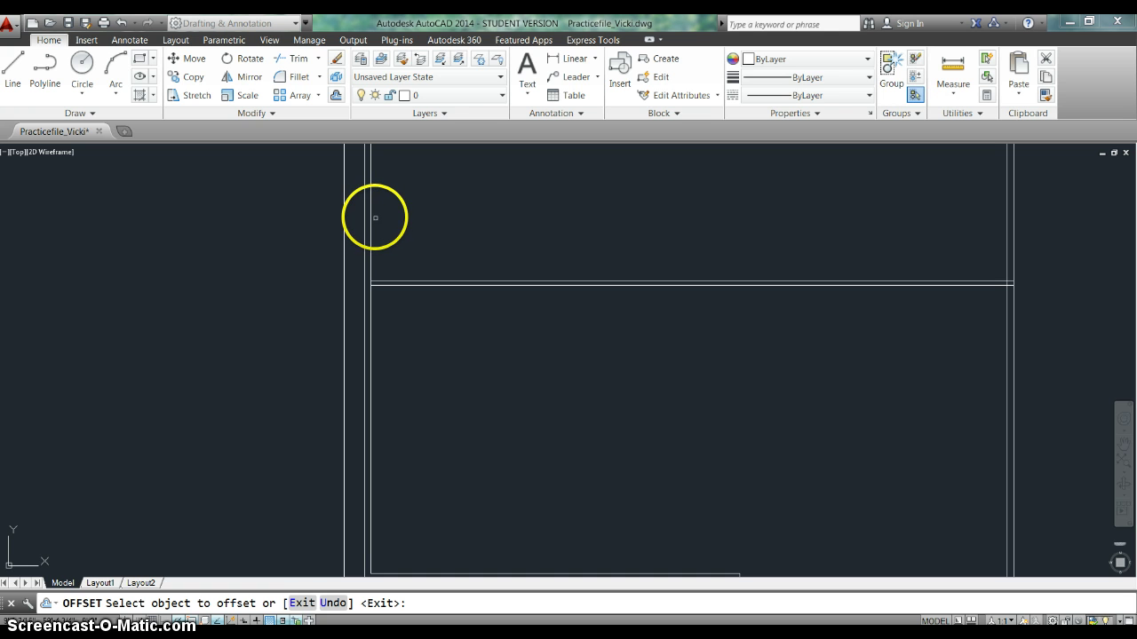
left_click(370, 218)
left_click(369, 218)
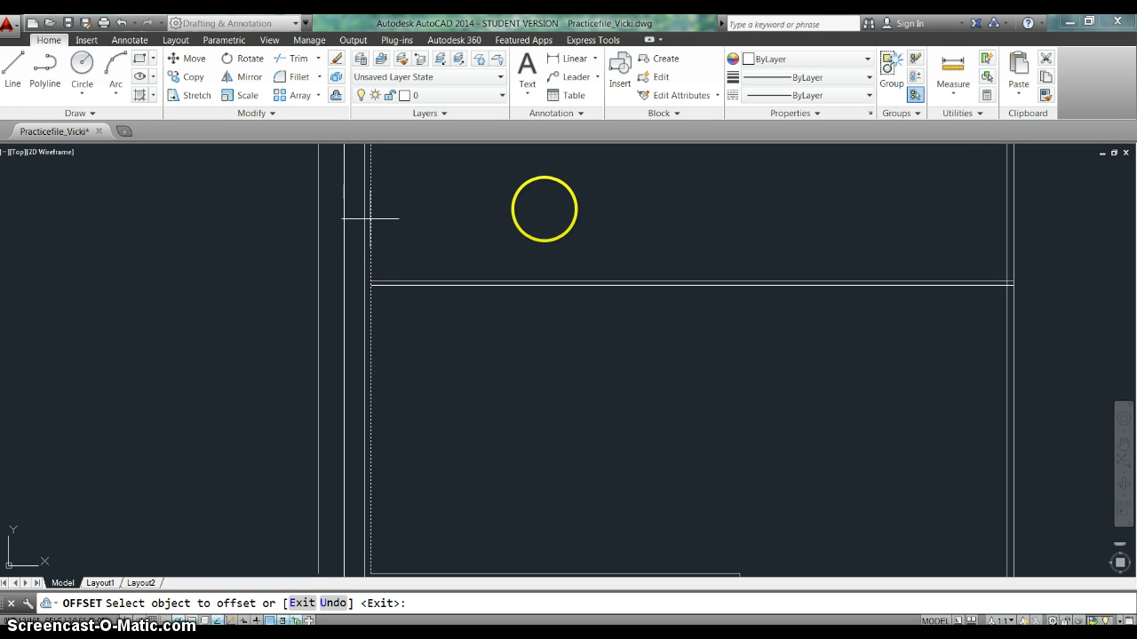
left_click(370, 218)
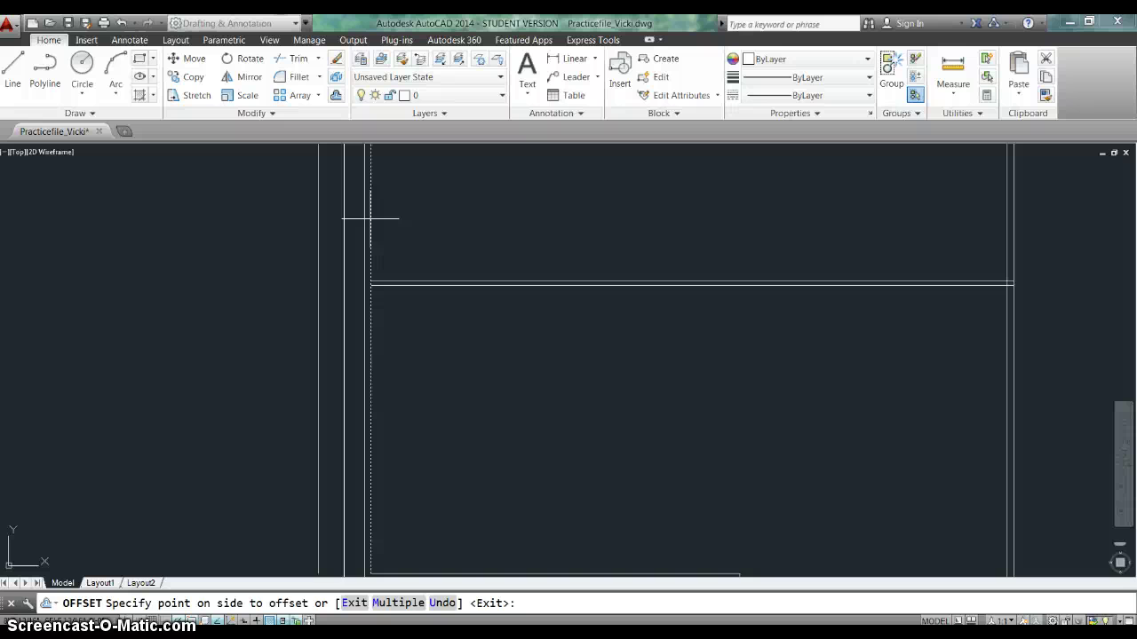
Finish the left-wall offset, then switch snap mode off with SNAP OFF
key("Escape")
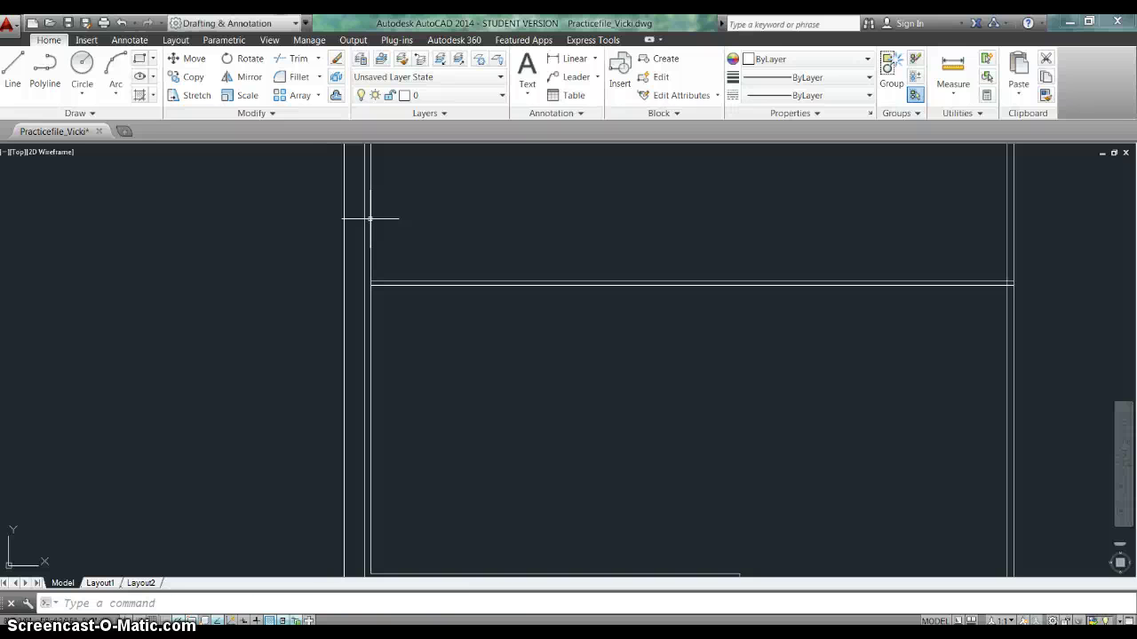
type("snap")
key("Return")
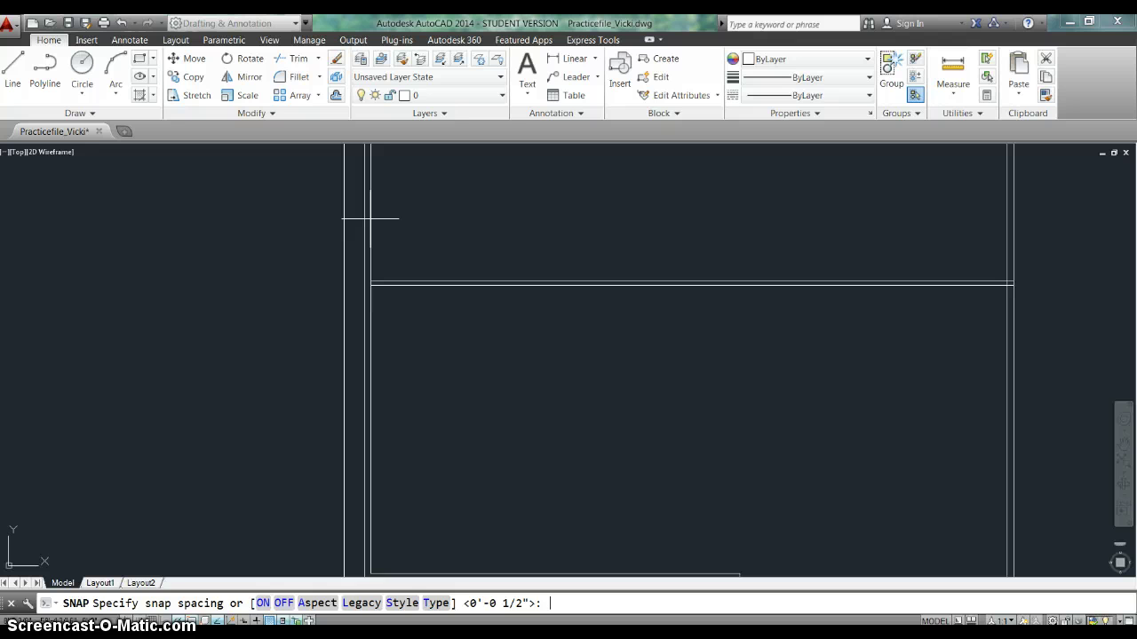
key("Return")
type("snap")
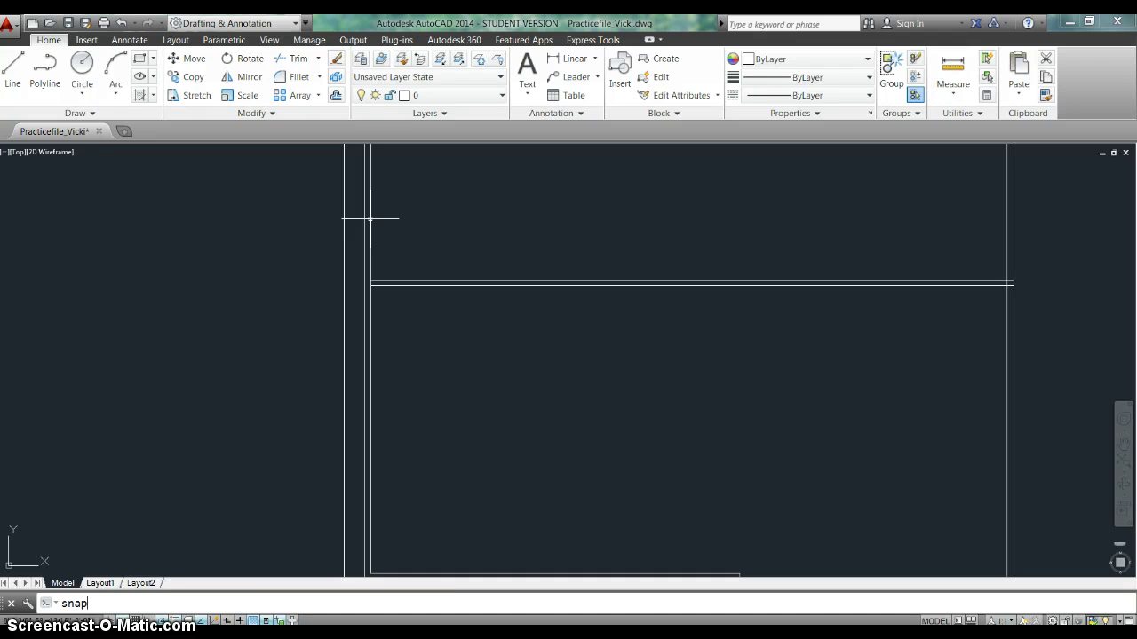
key("Return")
type("of")
key("Return")
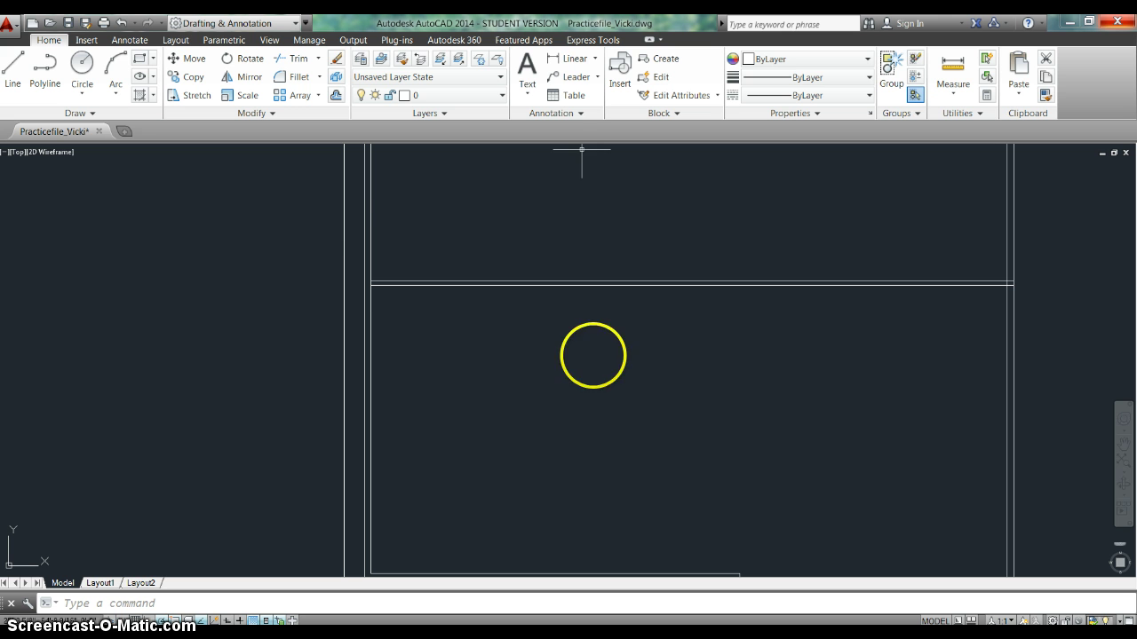
Delete both parts of the stray vertical line outside the left wall
left_click(360, 195)
left_click(338, 186)
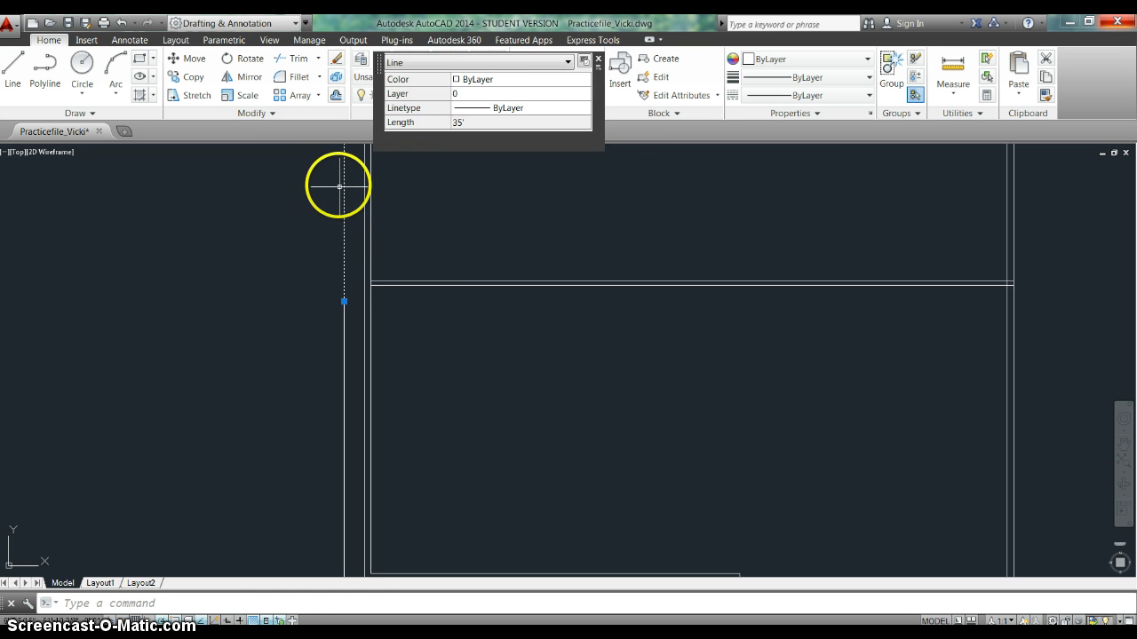
key("Delete")
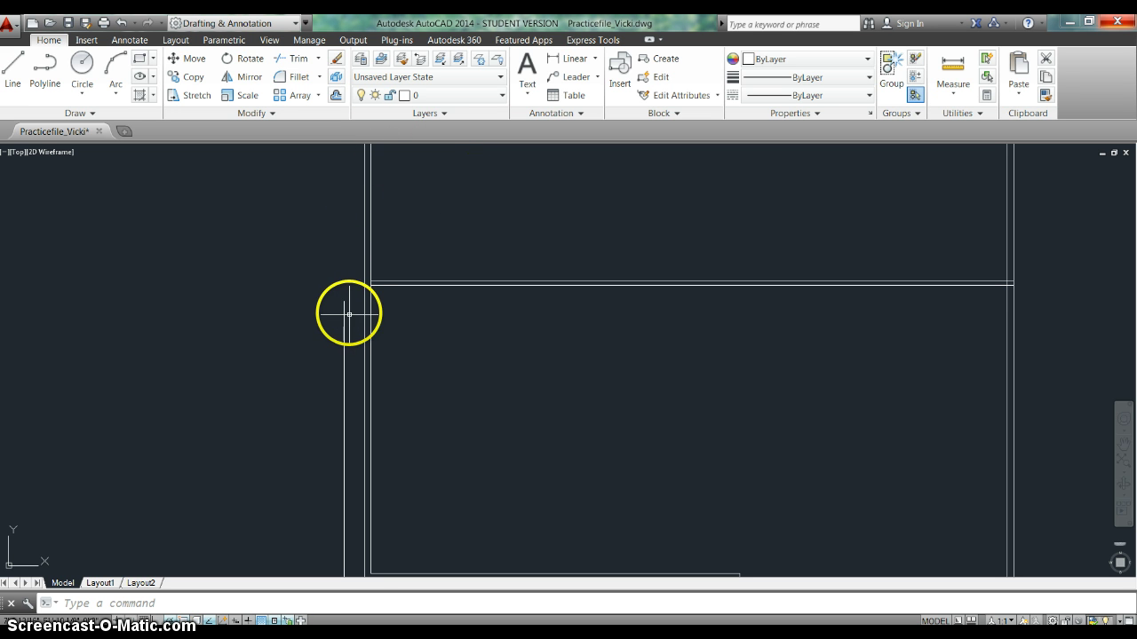
left_click(352, 310)
left_click(334, 305)
key("Delete")
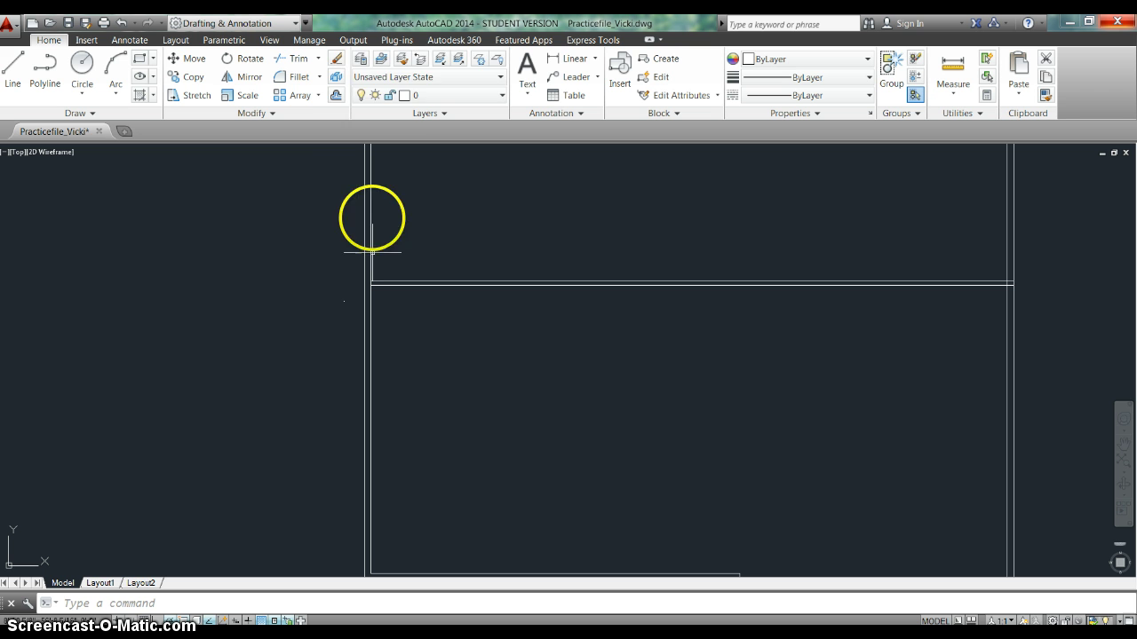
Offset the inner left wall line 4'-1" to the right as the first divider
left_click(336, 95)
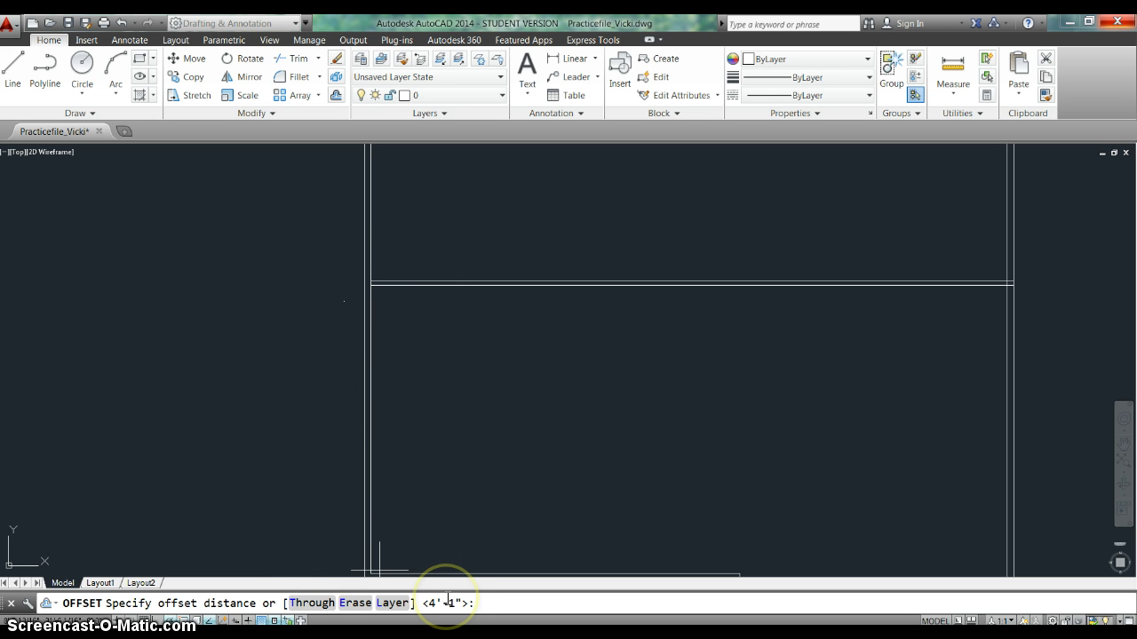
key("Return")
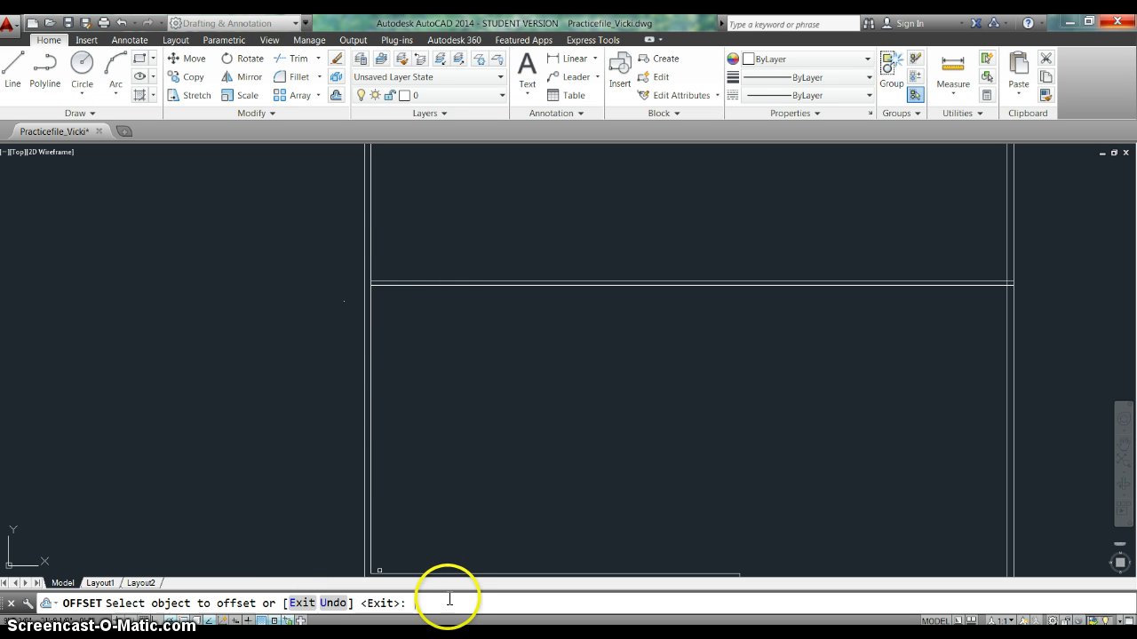
left_click(371, 229)
left_click(503, 228)
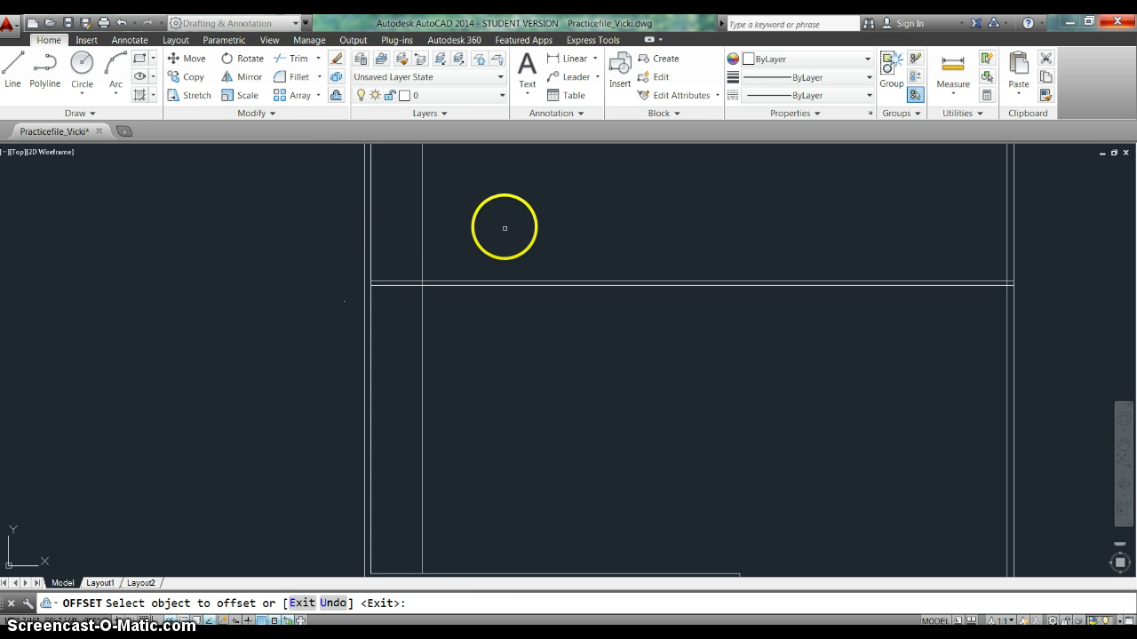
key("Return")
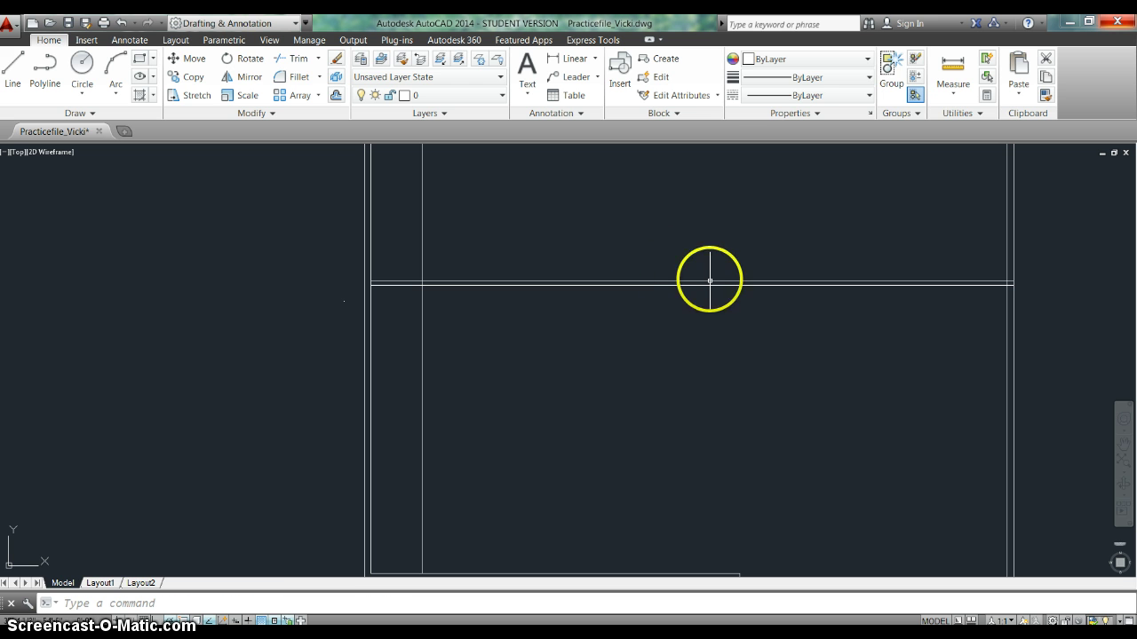
Offset the new divider line 6' further to the right
key("Return")
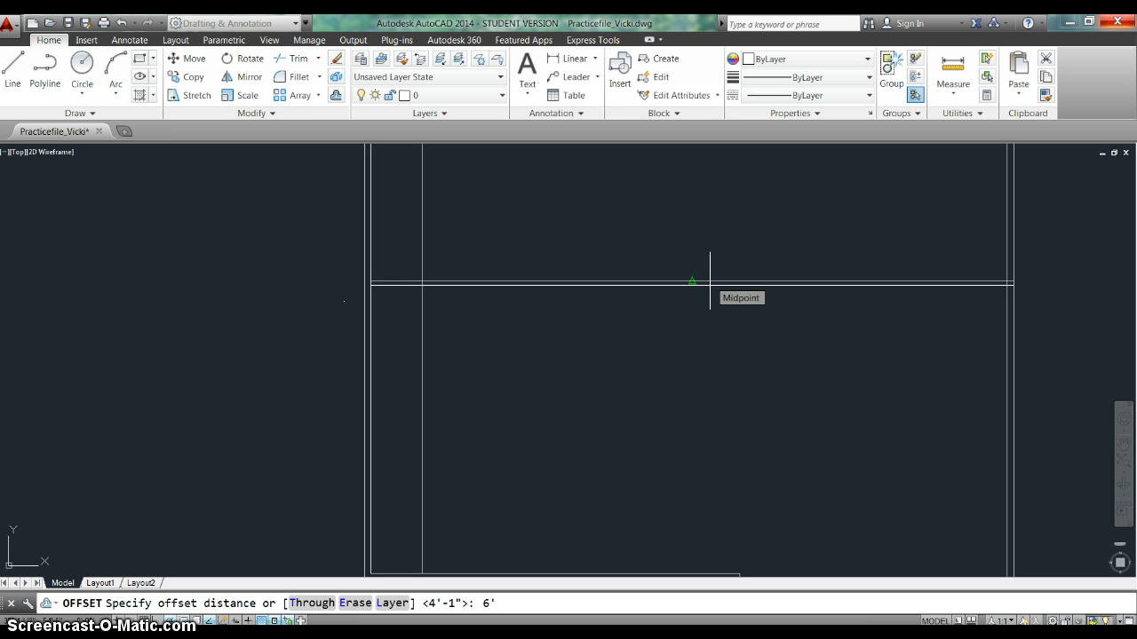
key("Return")
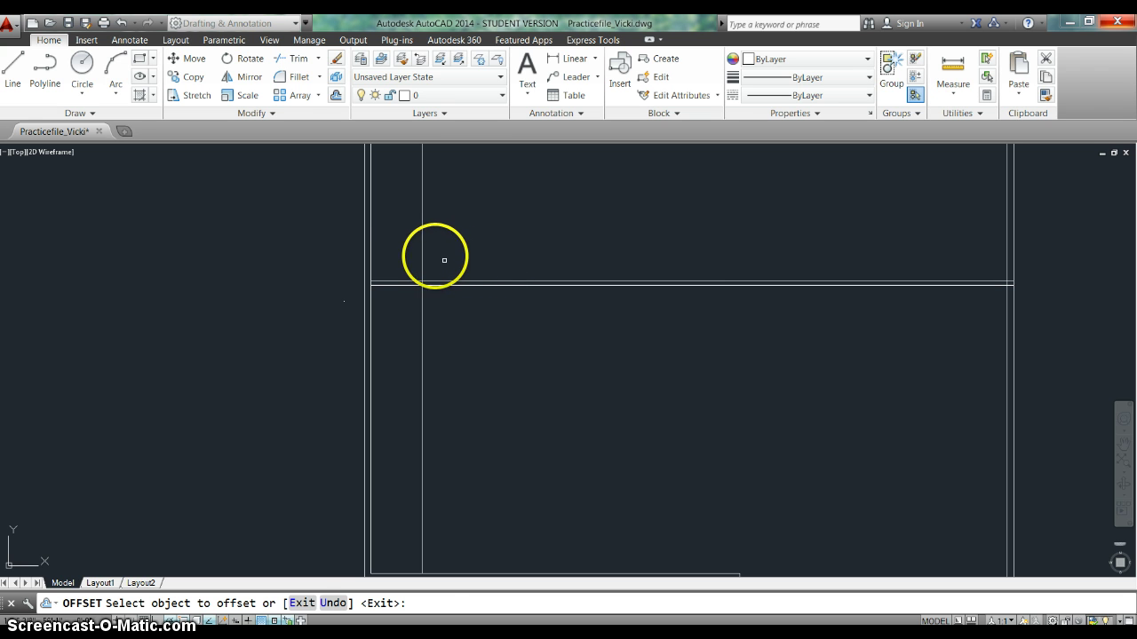
left_click(421, 253)
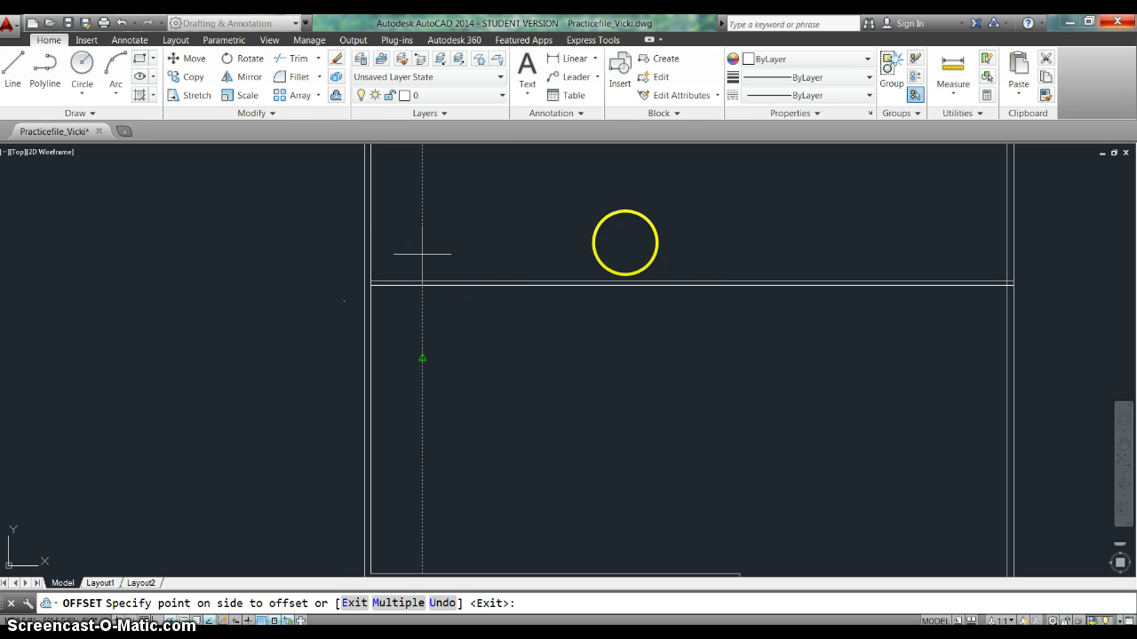
left_click(680, 246)
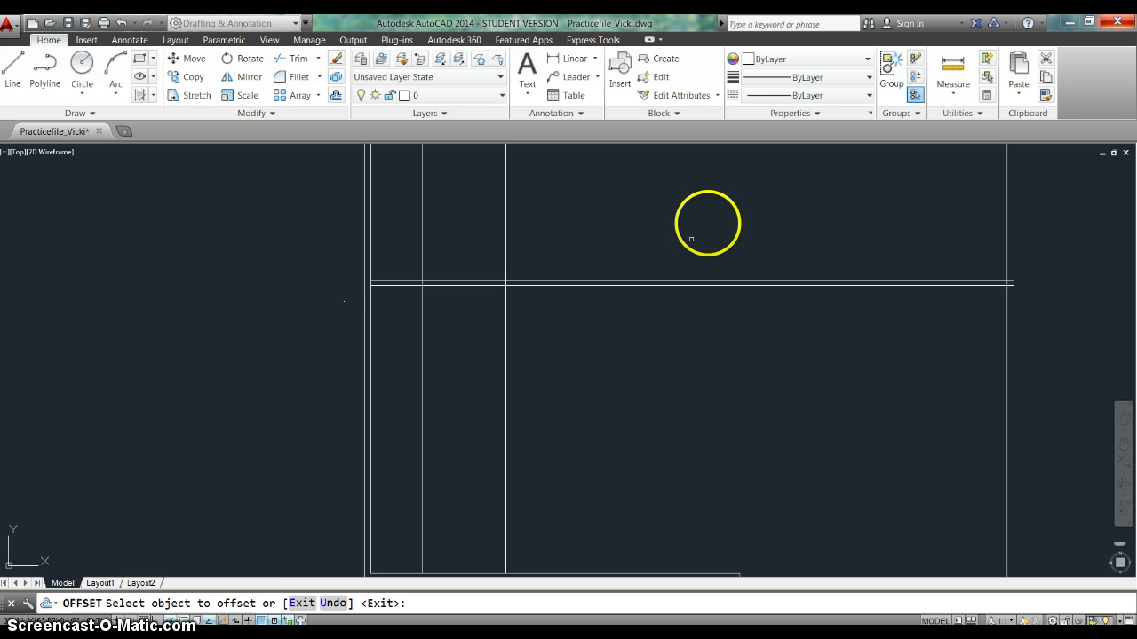
key("Escape")
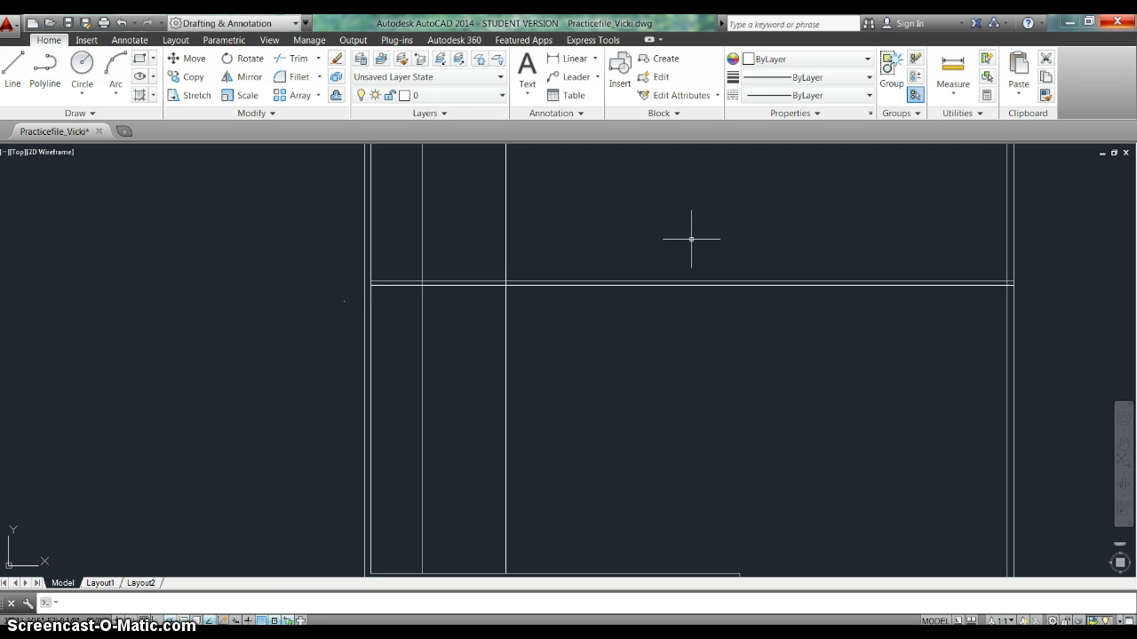
Offset the rightmost divider 4'-5" to the right
key("Return")
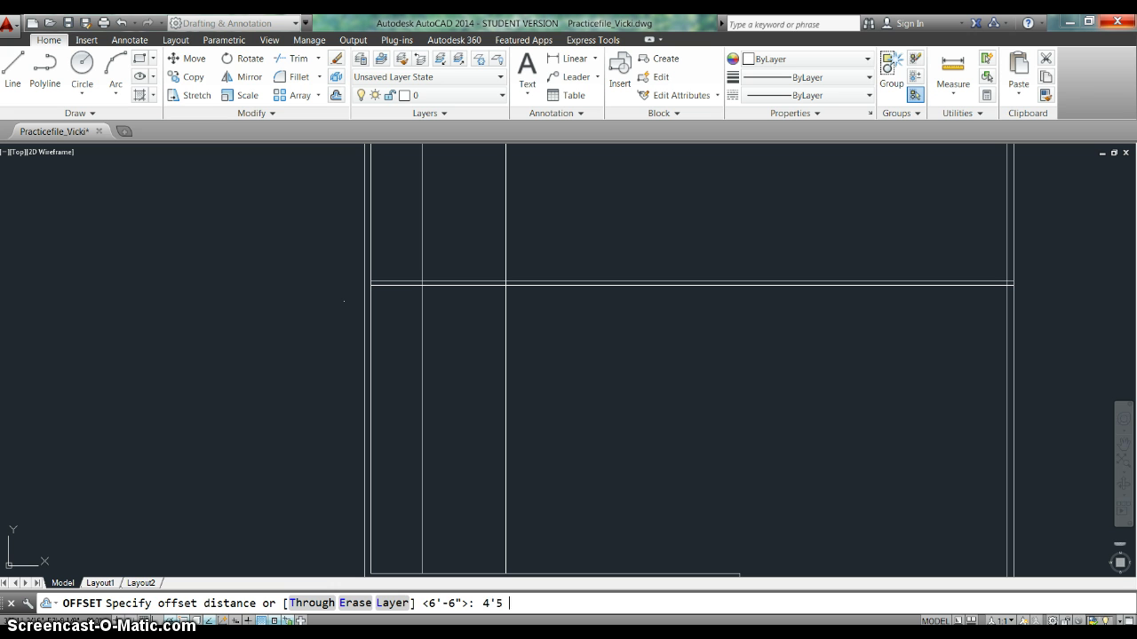
type("4'5")
key("Return")
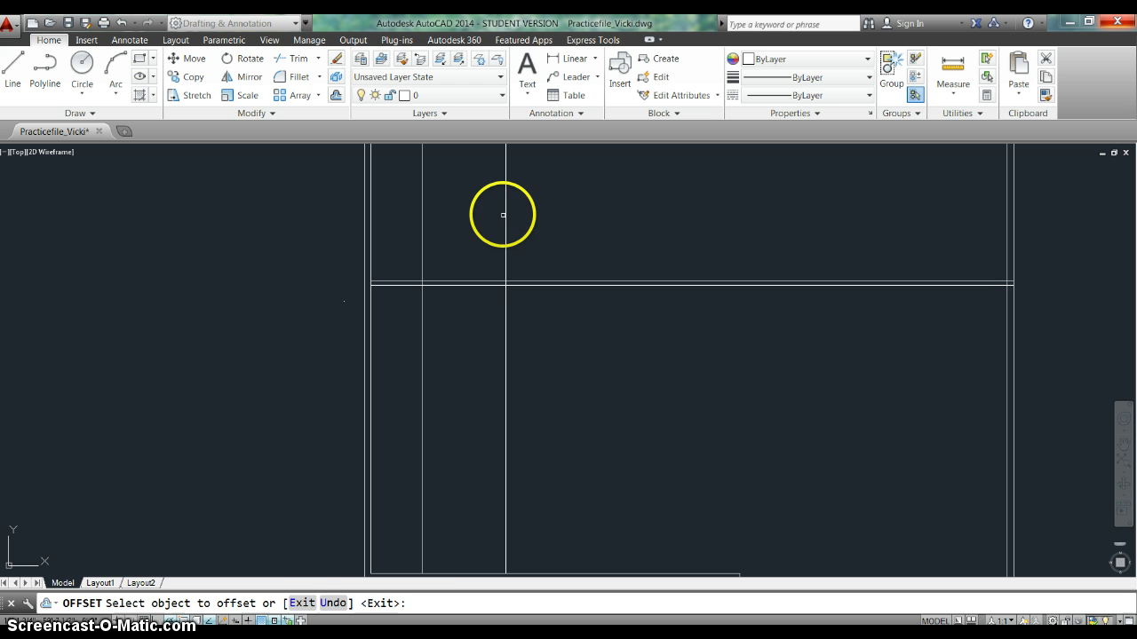
left_click(502, 215)
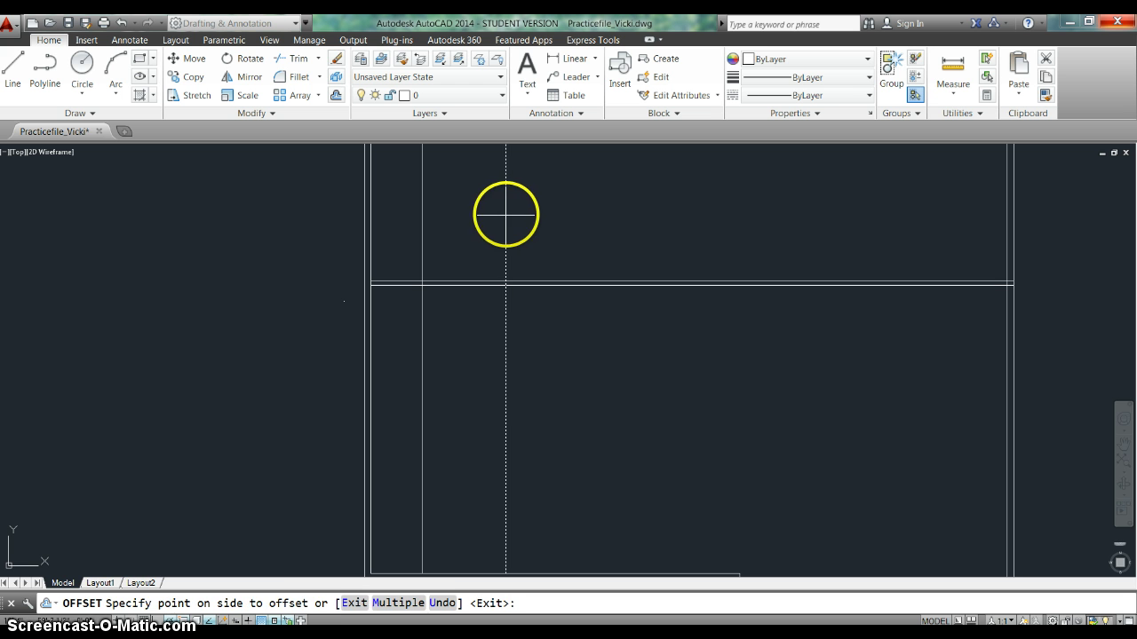
left_click(735, 190)
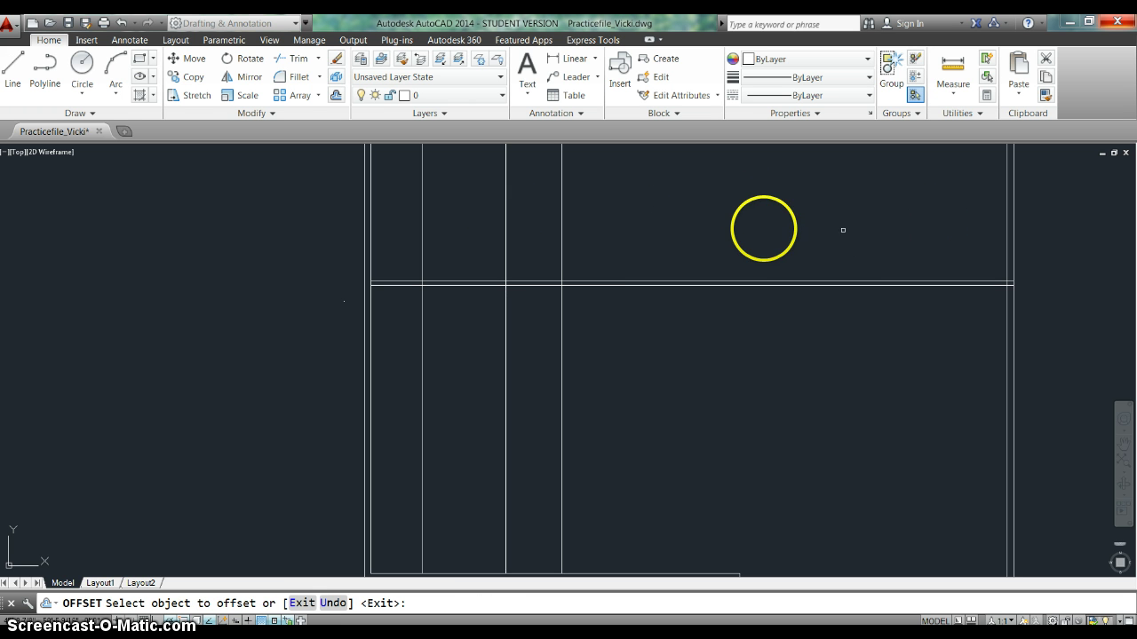
Offset the newest divider 5' further to the right
key("Return")
key("Return")
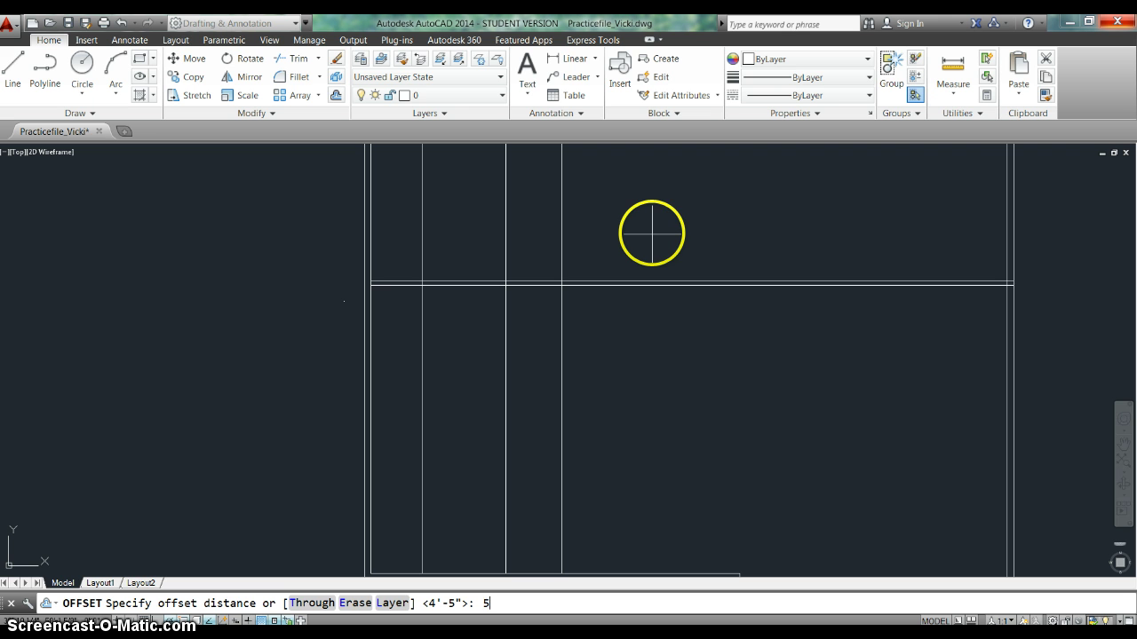
type("5'")
key("Return")
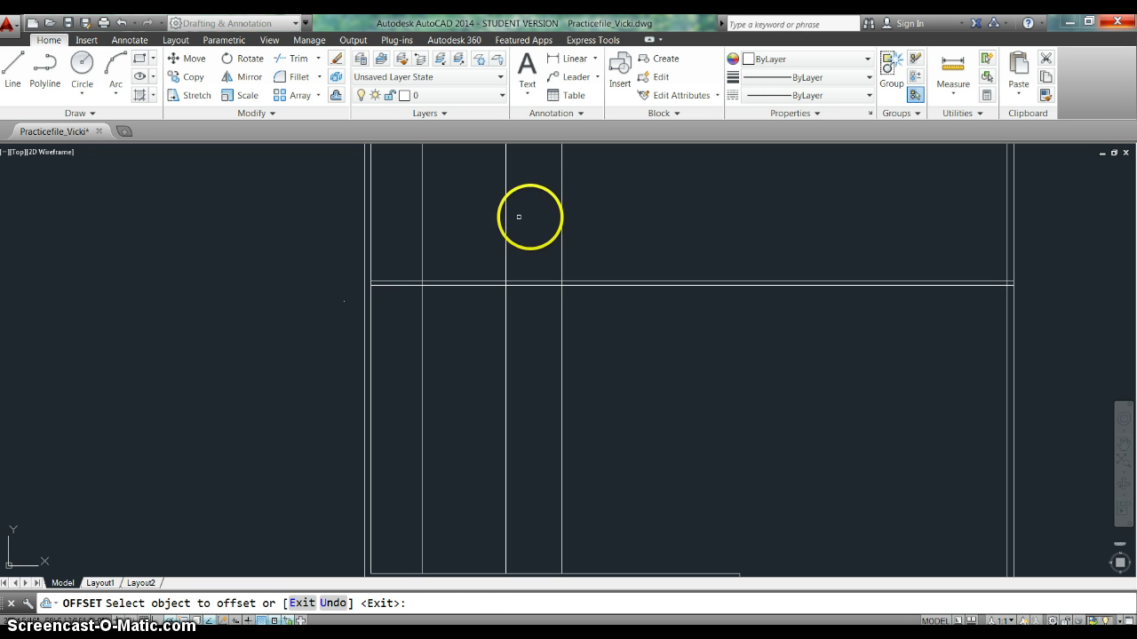
left_click(562, 222)
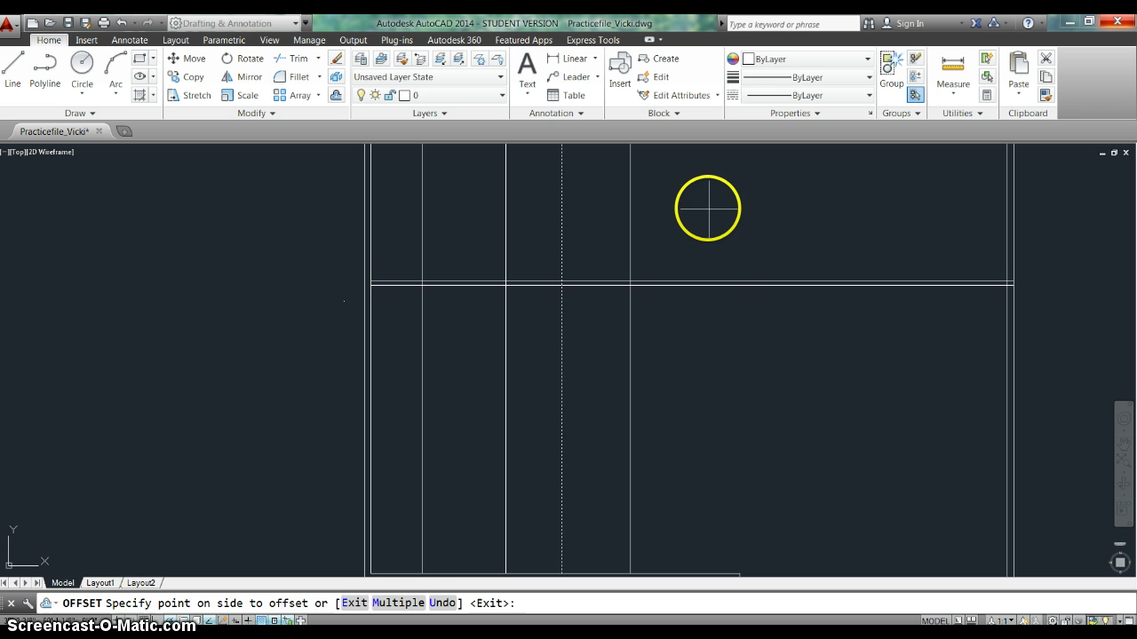
left_click(712, 207)
key("Return")
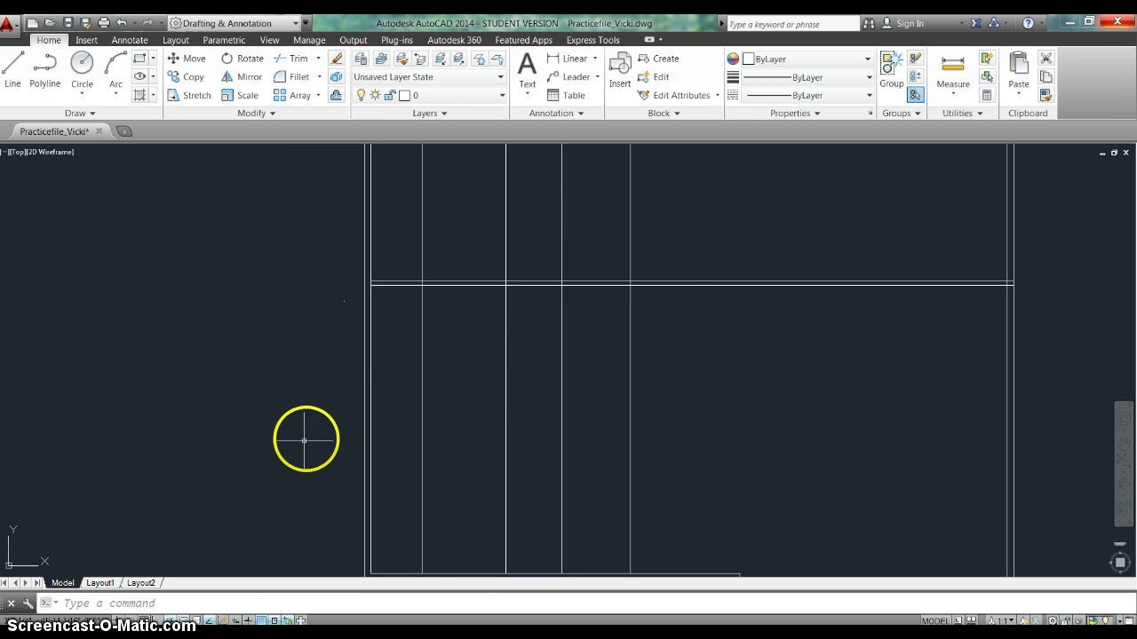
Restart Offset with Erase source set to No and Layer set to Source
type("o")
key("Return")
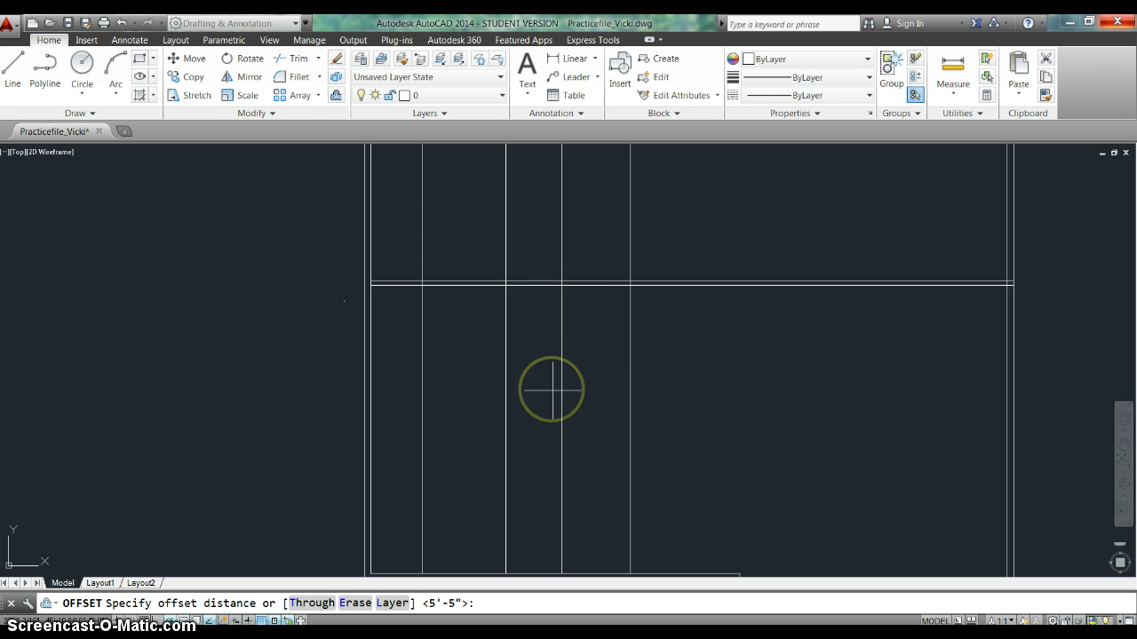
type("e")
key("Return")
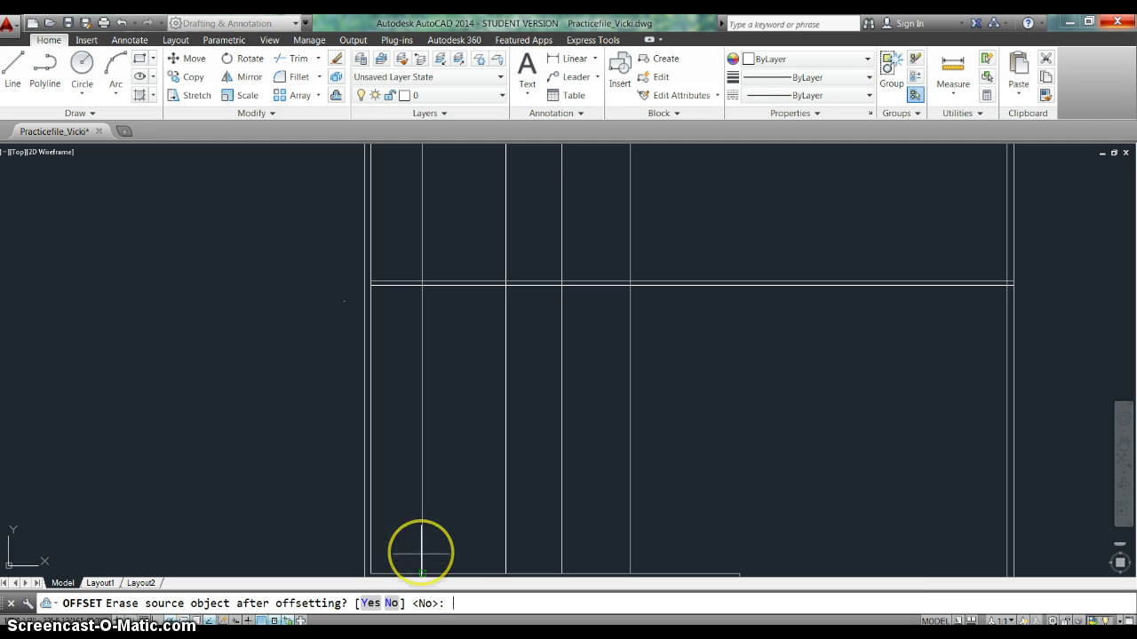
key("Return")
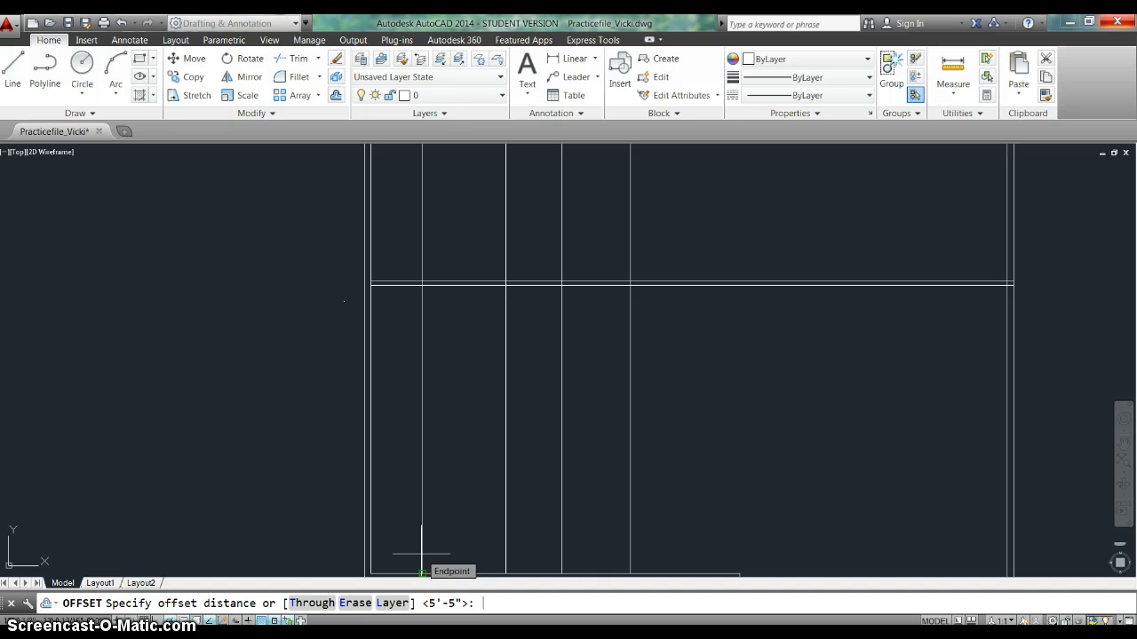
type("l")
key("Return")
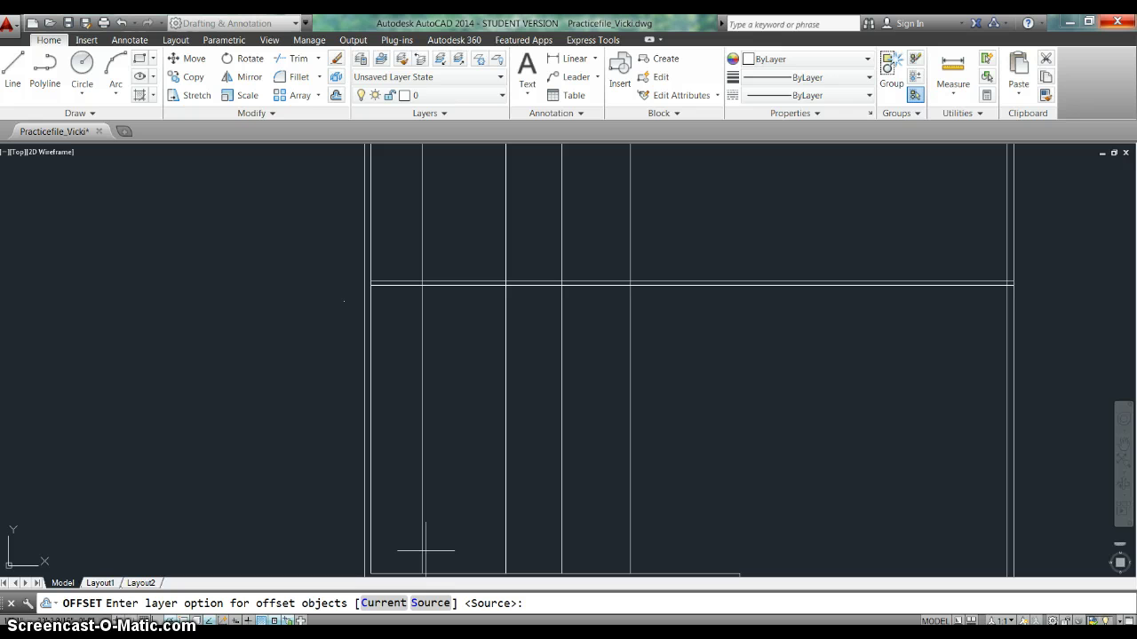
right_click(425, 550)
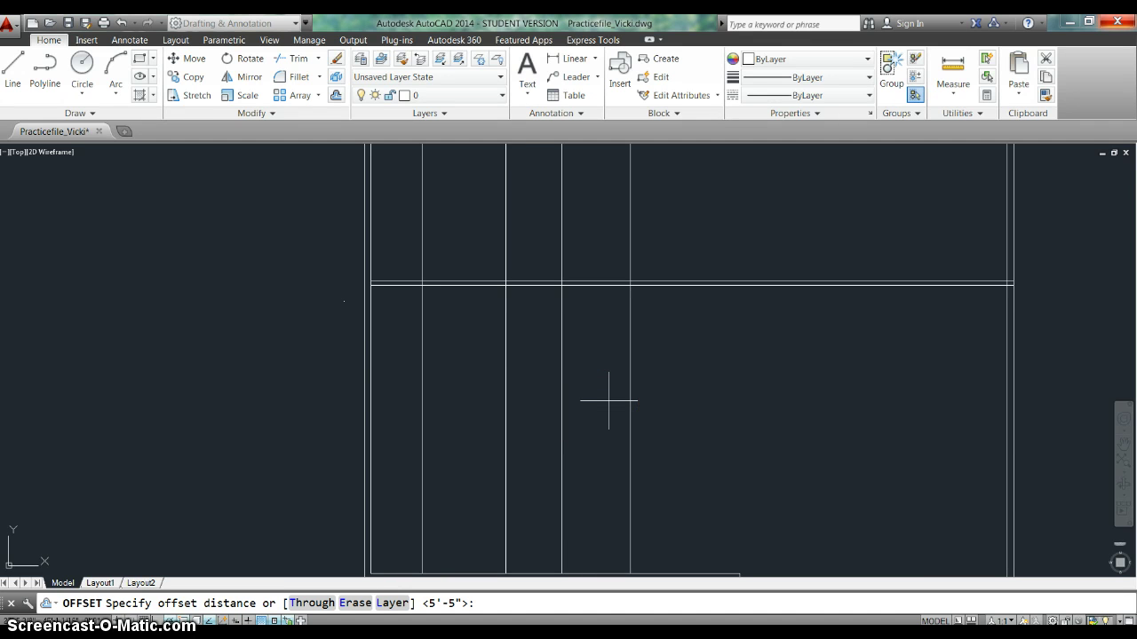
left_click(617, 394)
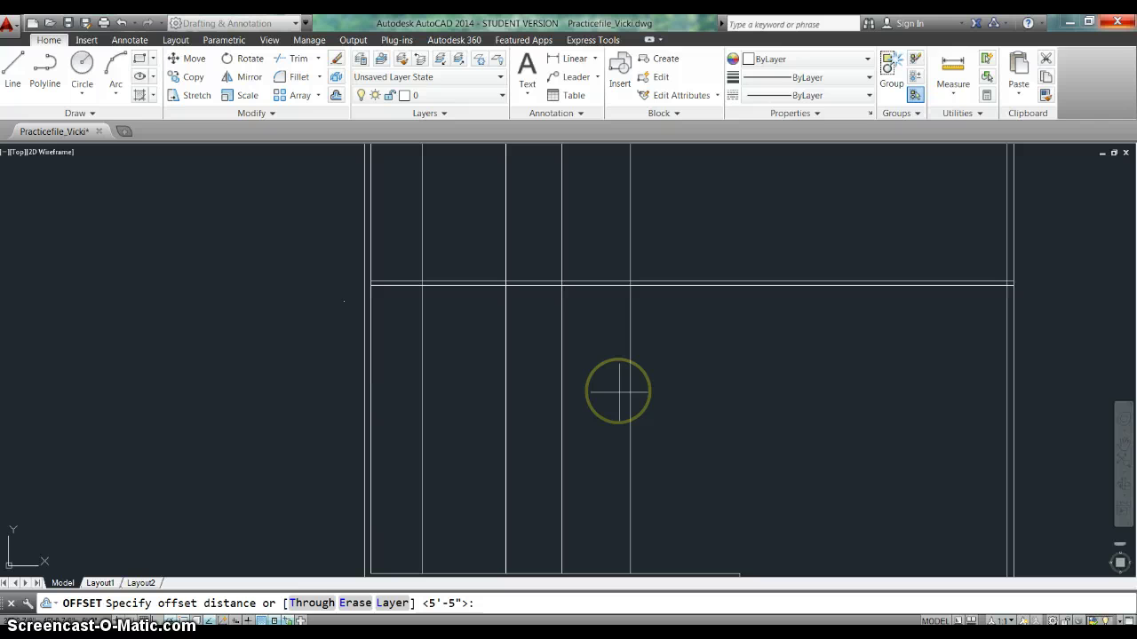